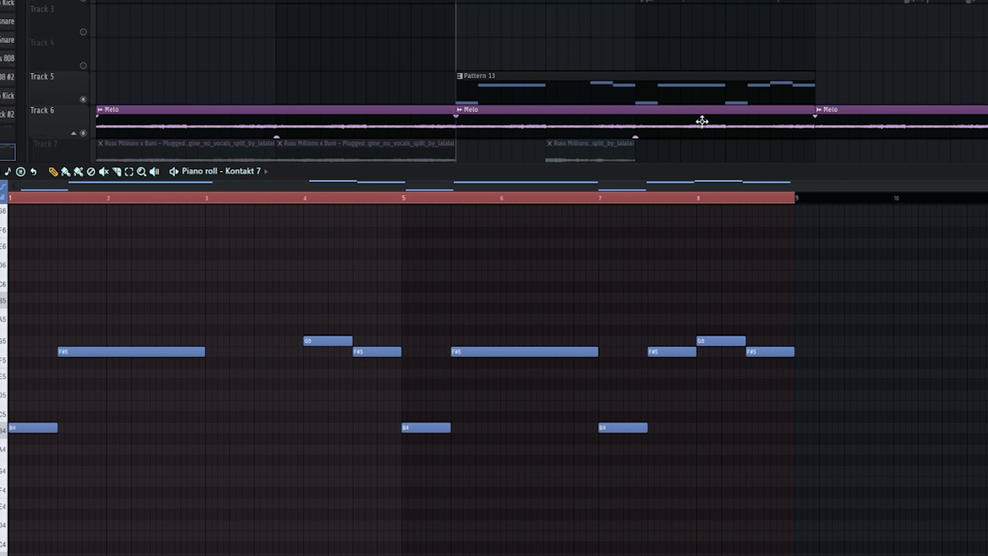
# Unmute Track 7 and play its Russ Millions vocal clip together with the Melo and Pattern 13 tracks.
pyautogui.rightClick(571, 46)
pyautogui.click(84, 167)
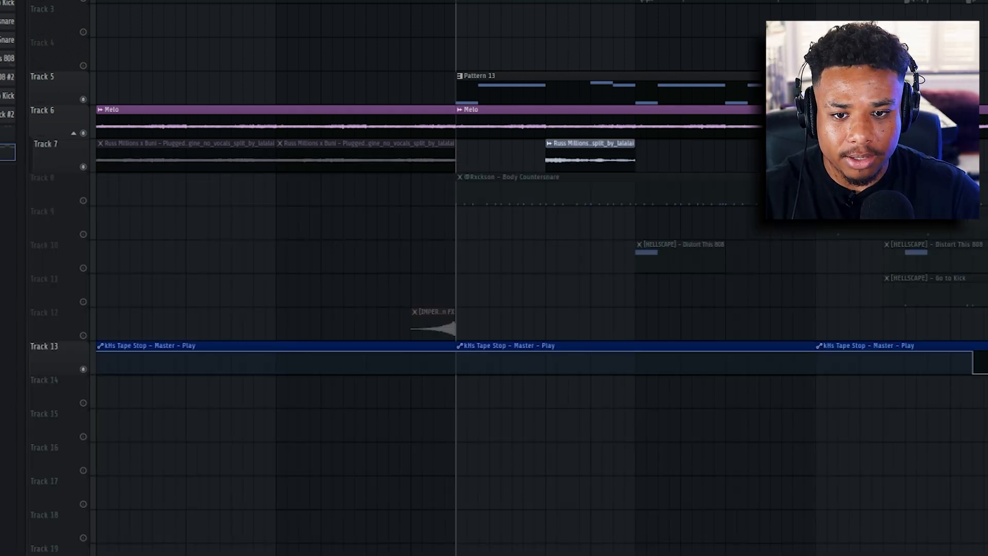
pyautogui.press('space')
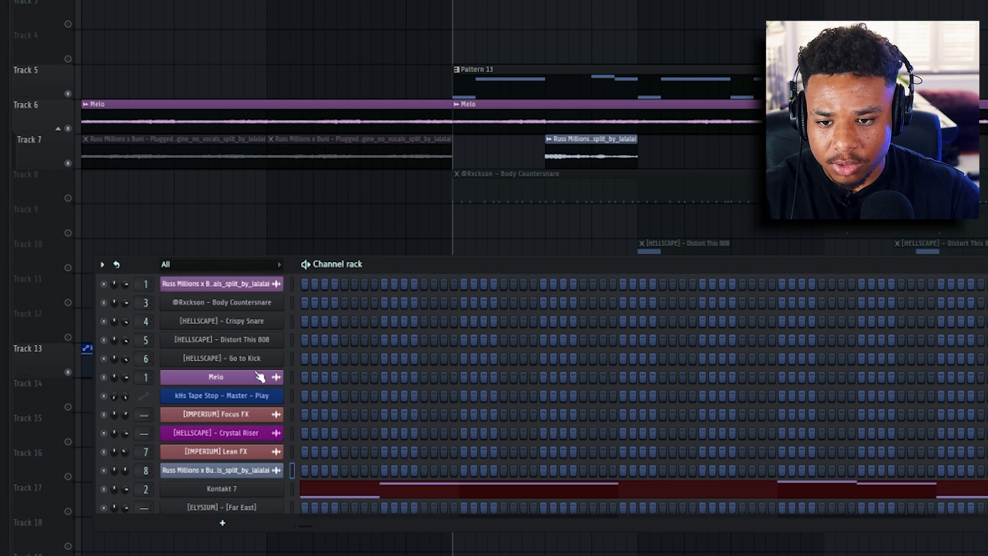
# Inspect the [HELLSCAPE] Crispy Snare channel and the sample settings of the [HELLSCAPE] Distort This 808 channel.
pyautogui.click(241, 322)
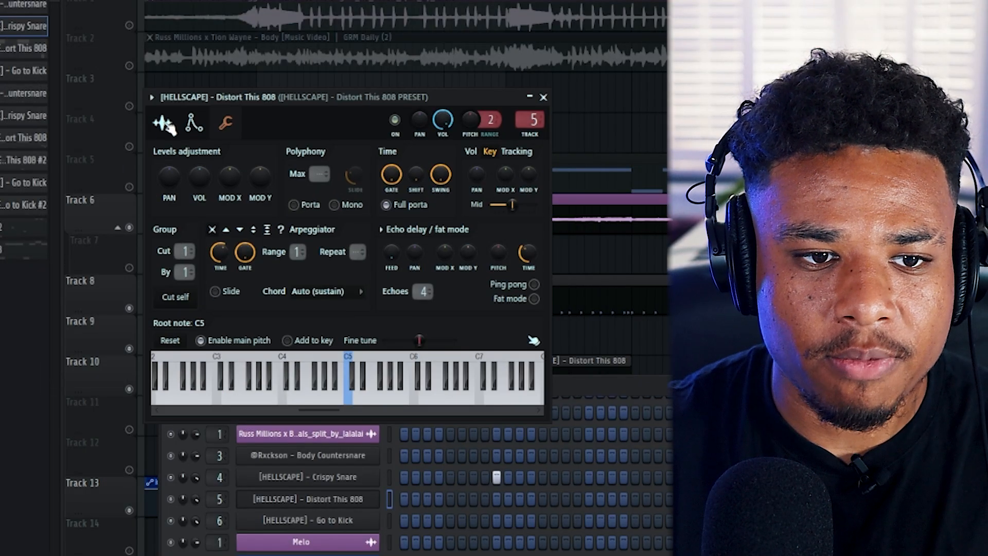
pyautogui.click(167, 125)
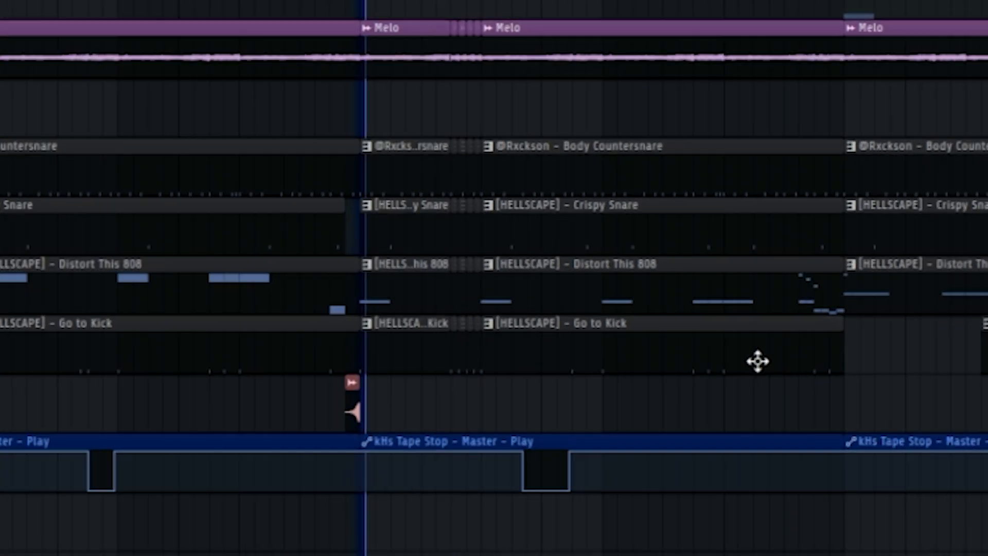
# Reposition the playhead ahead of bar 25 in the playlist and play the arrangement from there.
pyautogui.scroll(3, 757, 359)
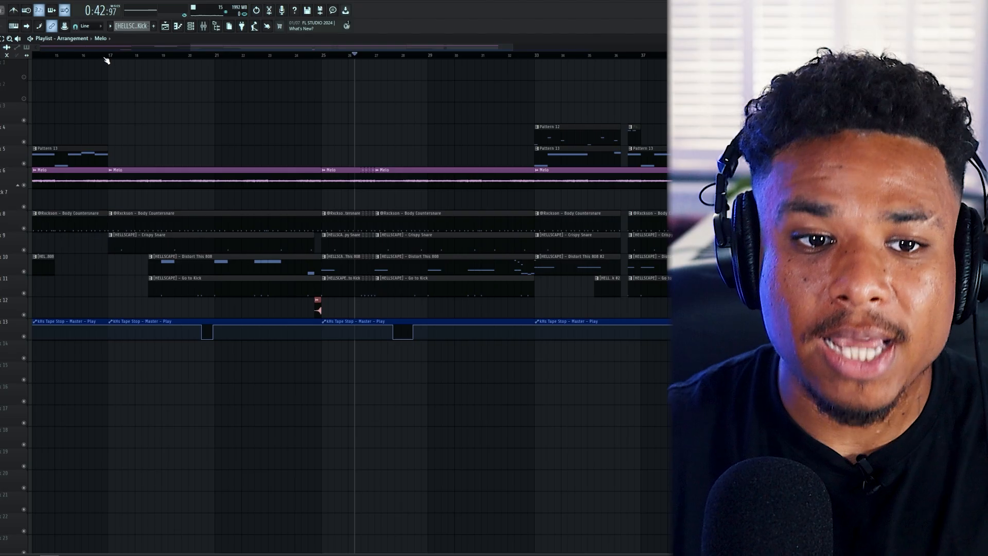
pyautogui.click(284, 56)
pyautogui.press('space')
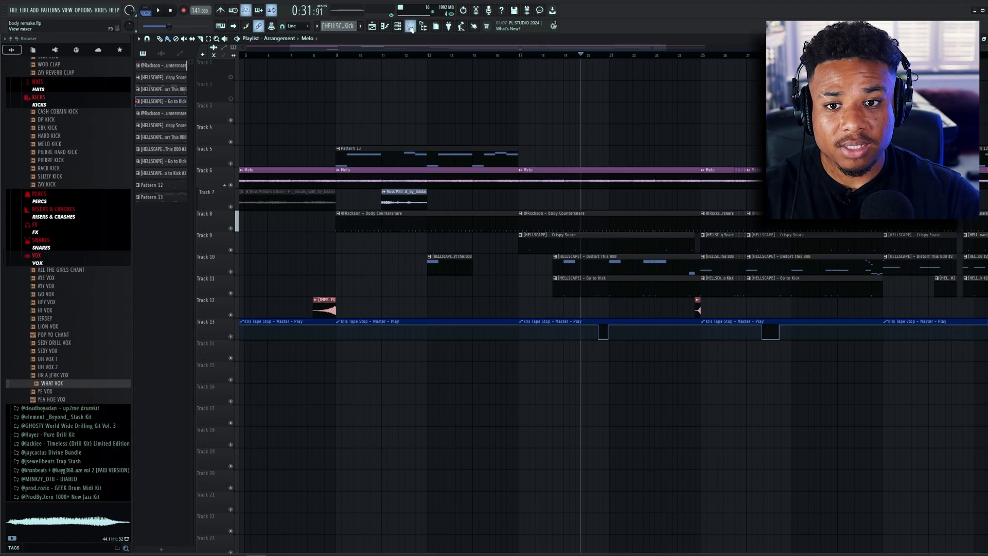
# Show the mixer and open the kHs Tape Stop effect on the master track.
pyautogui.click(411, 26)
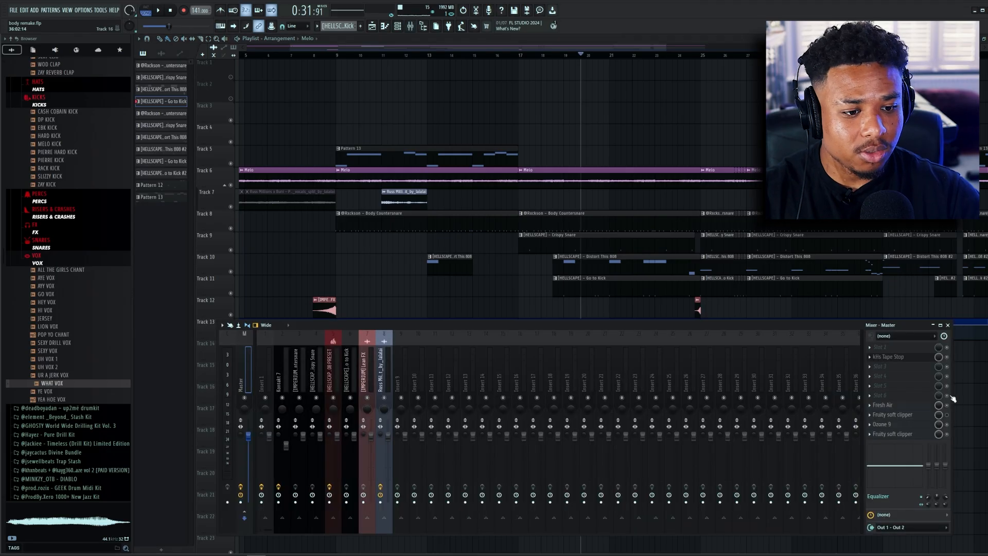
pyautogui.click(898, 356)
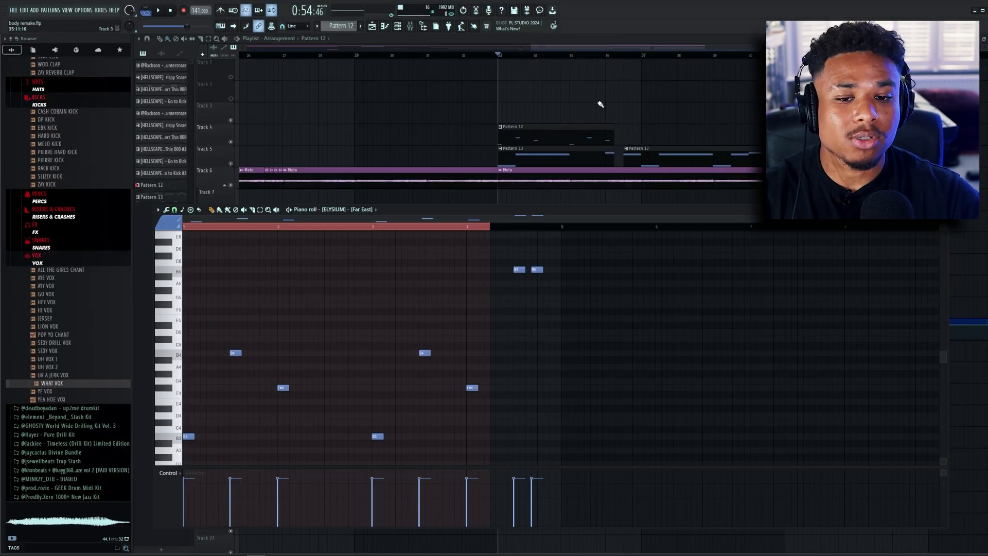
# Solo Track 4, play Pattern 12, and examine its [ELYSIUM] - [Far East] notes in the piano roll.
pyautogui.press('F7')
pyautogui.press('F7')
pyautogui.rightClick(230, 142)
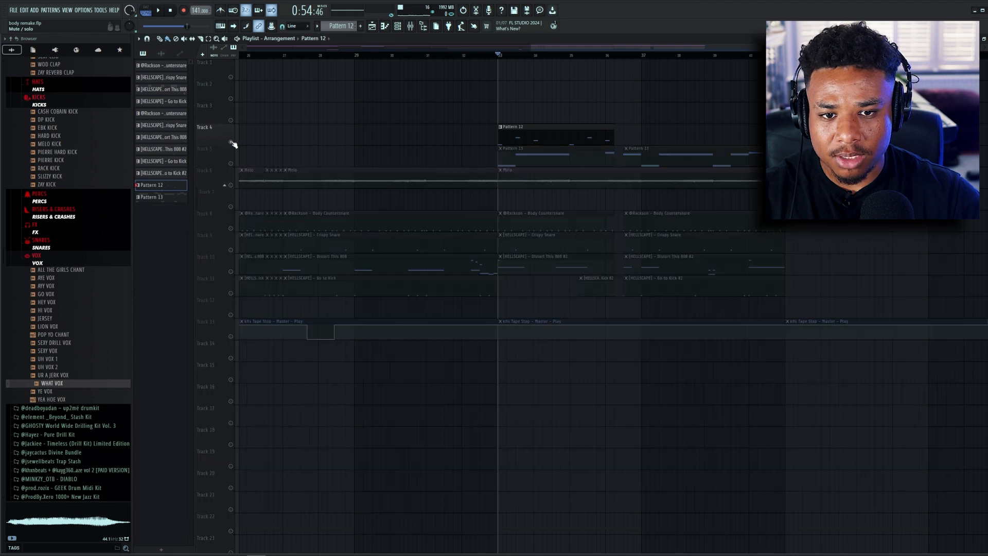
pyautogui.press('space')
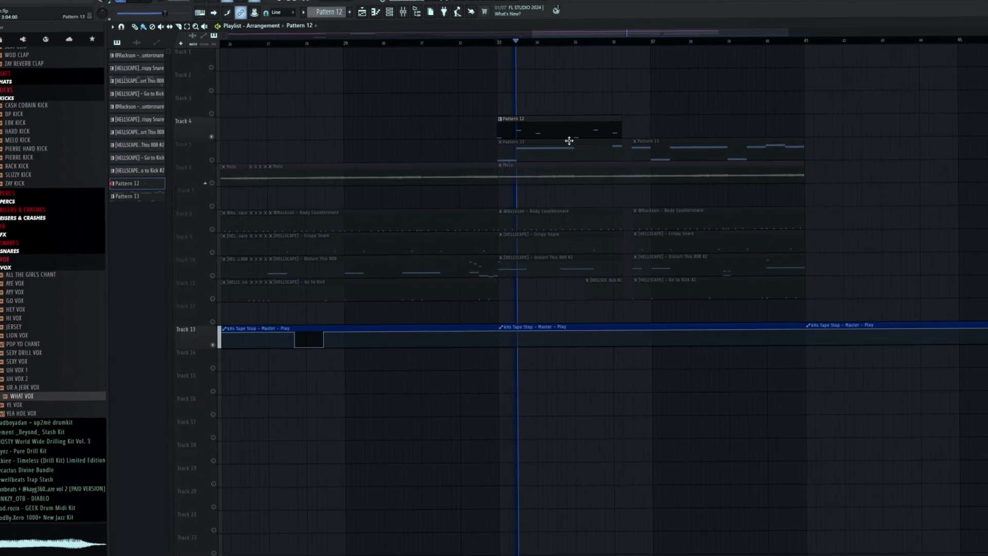
pyautogui.doubleClick(565, 138)
pyautogui.scroll(1, 559, 217)
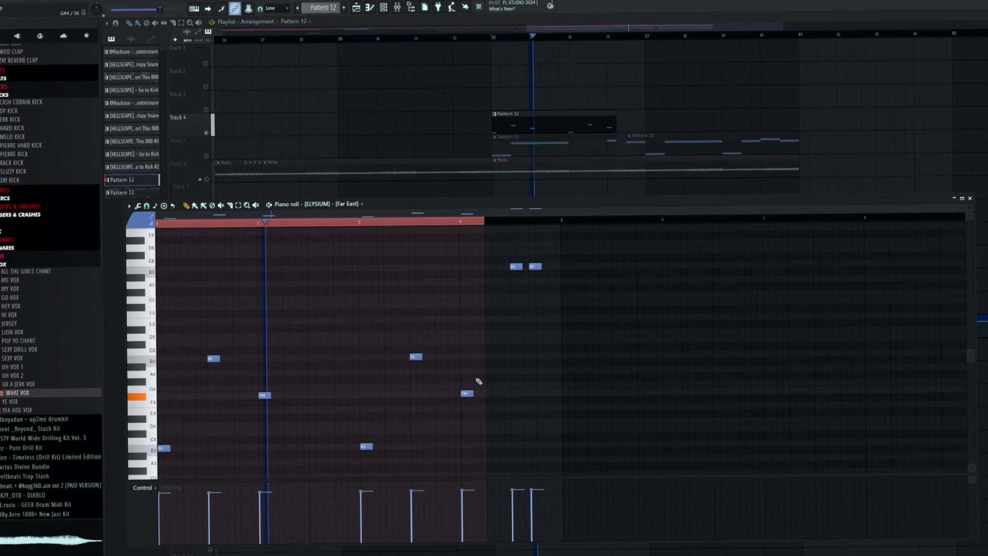
pyautogui.scroll(-1, 545, 383)
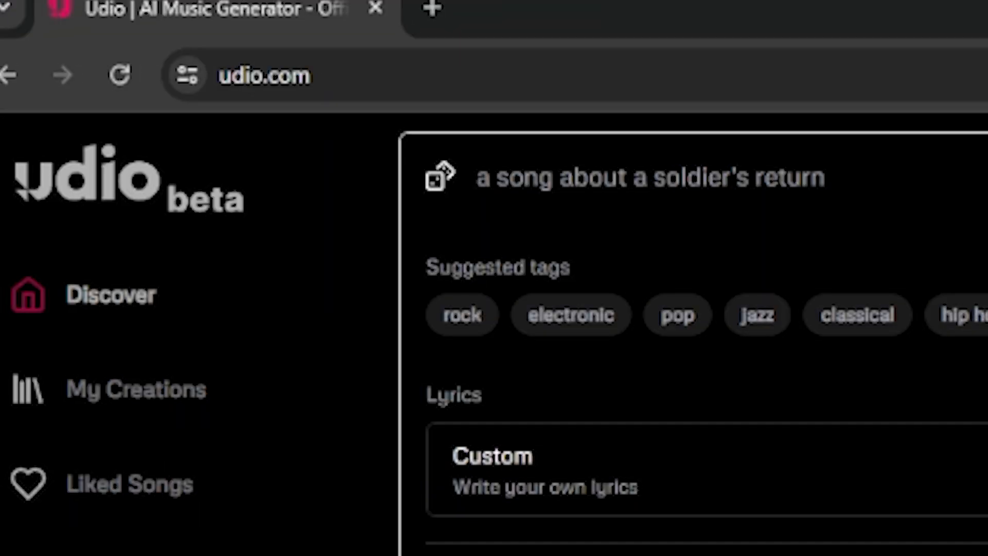
# In Udio, enter the prompt "an epic dark melody with angelic choir and middle eastern strings like prince of persia no drums in the minor scale".
pyautogui.write('an epic dark')
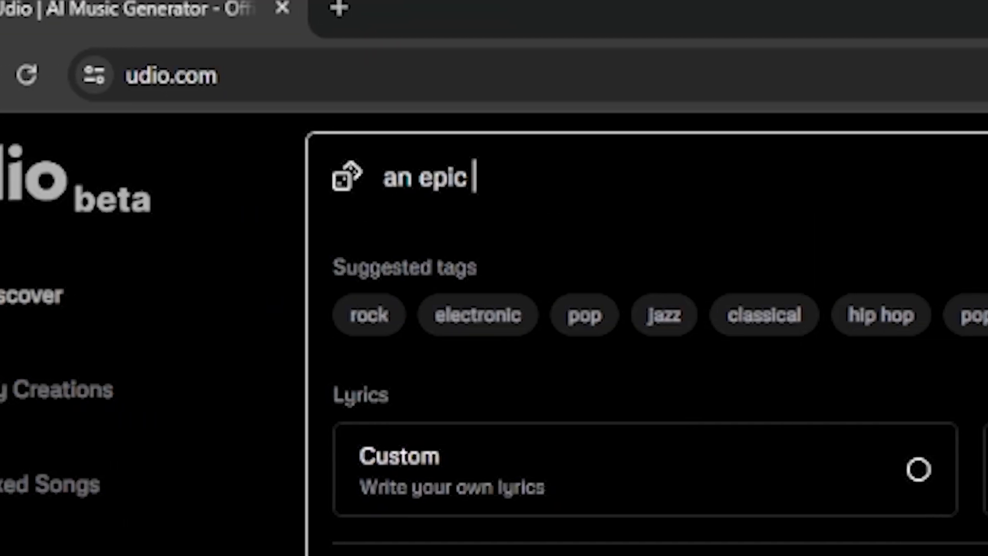
pyautogui.write(' melody with angelic ')
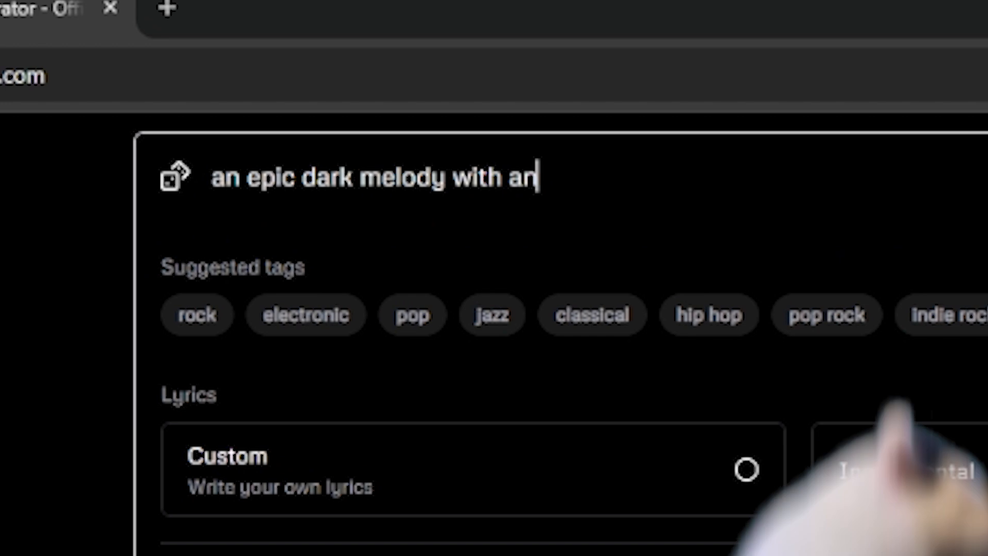
pyautogui.write('choir and middle ea')
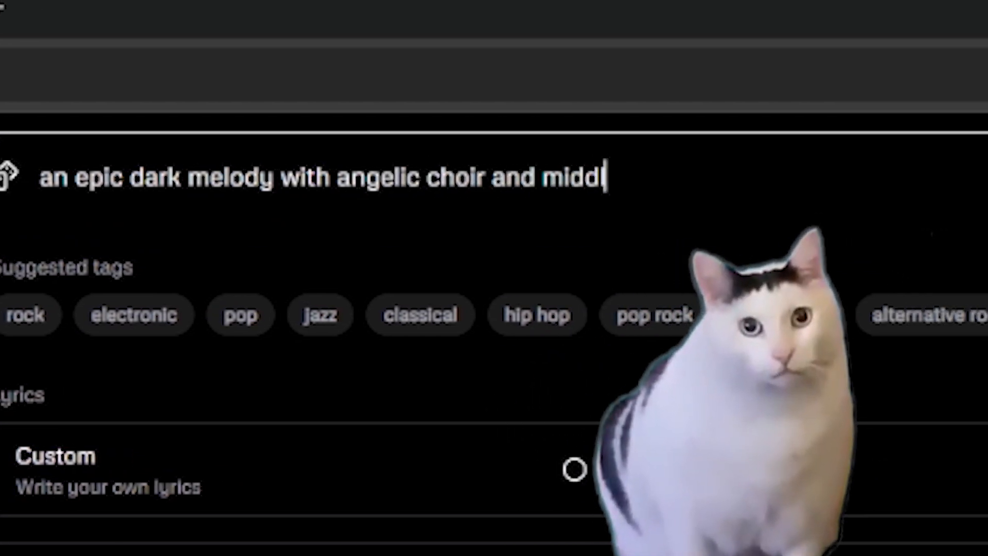
pyautogui.write('stern strings like ')
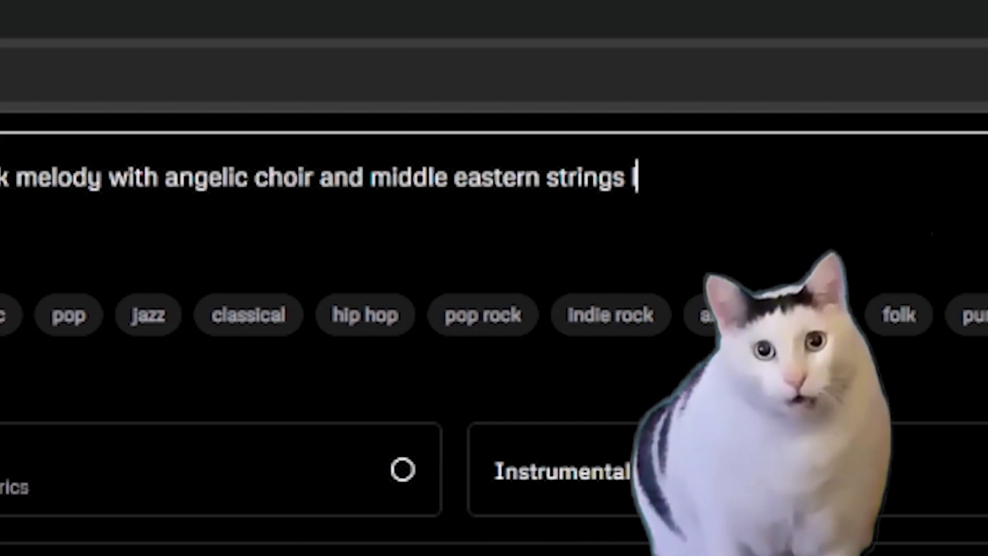
pyautogui.write('prince of persia no drums in the minor scale')
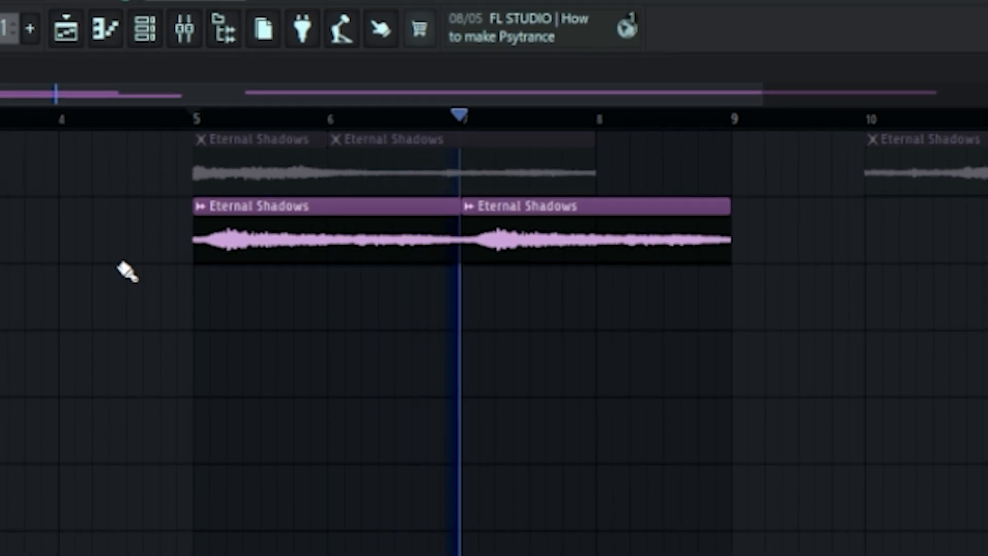
# Shift the red band peak of soothe2 on Insert 1 to a higher frequency at about the same gain.
pyautogui.scroll(-1, 656, 303)
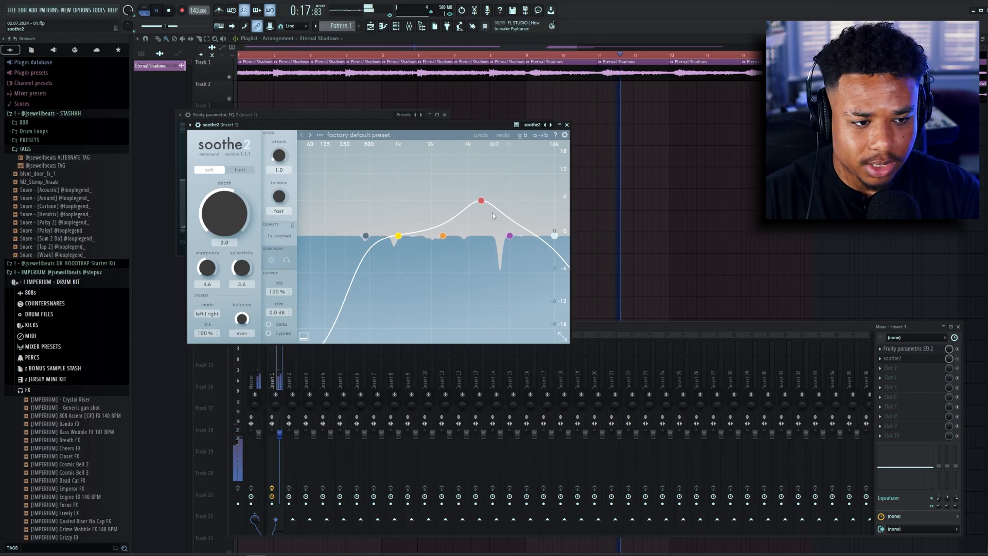
pyautogui.moveTo(483, 201); pyautogui.dragTo(516, 200)
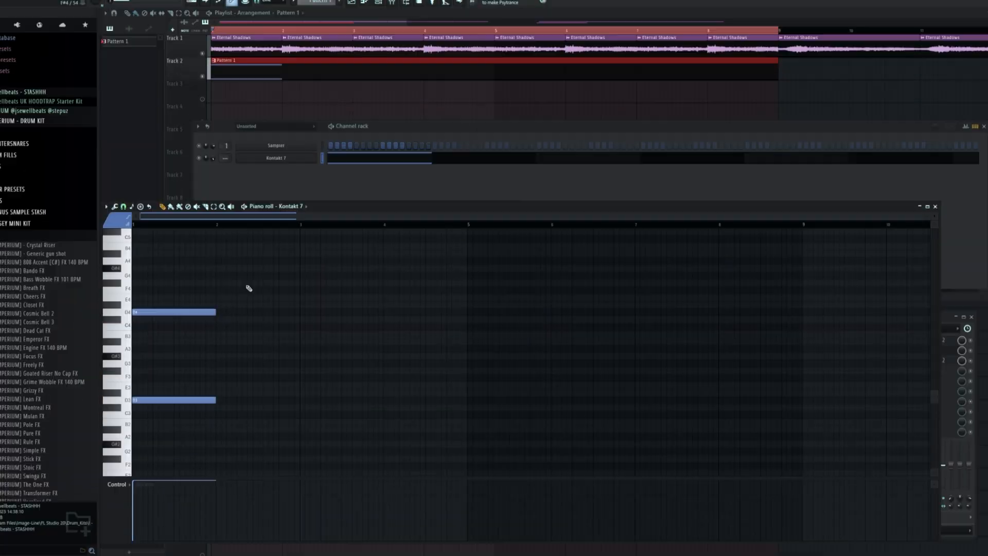
# Duplicate the one-bar D3 and D4 notes in the Kontakt 7 piano roll to fill the eight-bar loop.
pyautogui.hotkey('ctrl', 'a')
pyautogui.hotkey('ctrl', 'b')
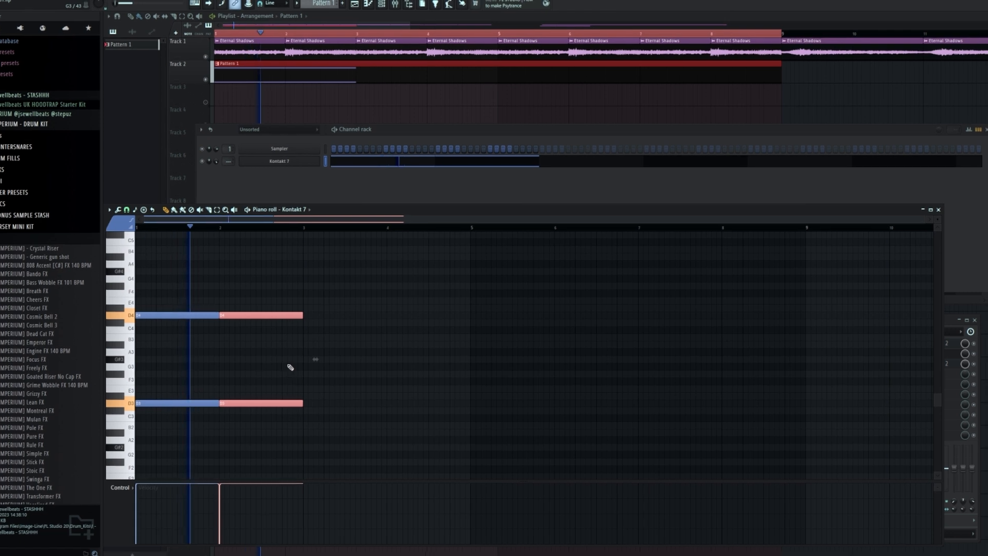
pyautogui.hotkey('ctrl', 'd')
pyautogui.hotkey('ctrl', 'a')
pyautogui.hotkey('ctrl', 'b')
pyautogui.hotkey('ctrl', 'b')
pyautogui.hotkey('ctrl', 'd')
pyautogui.moveTo(419, 328); pyautogui.dragTo(420, 321)
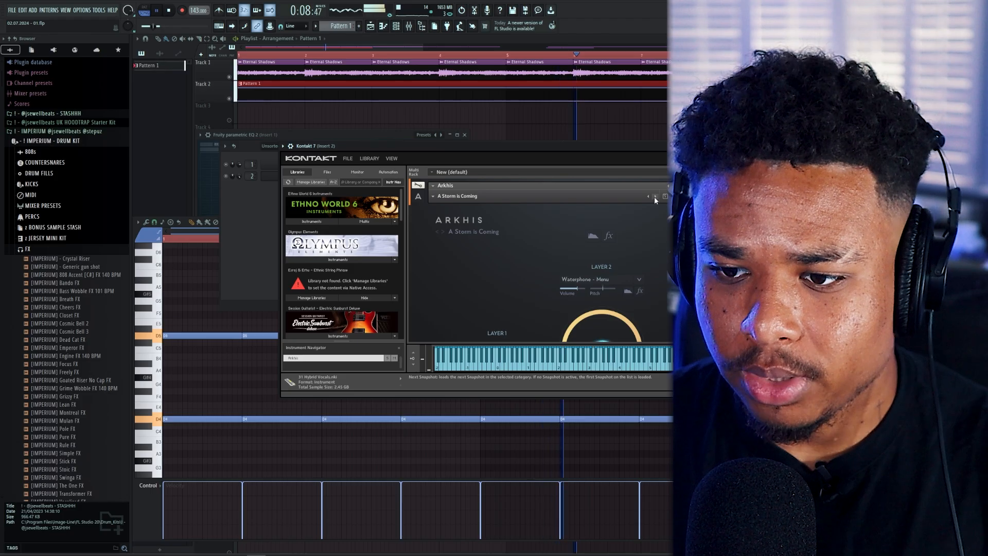
# Choose the [ELYSIUM] - La Flame Accent [A#] sample from the ELYSIUM accents folder.
pyautogui.click(233, 208)
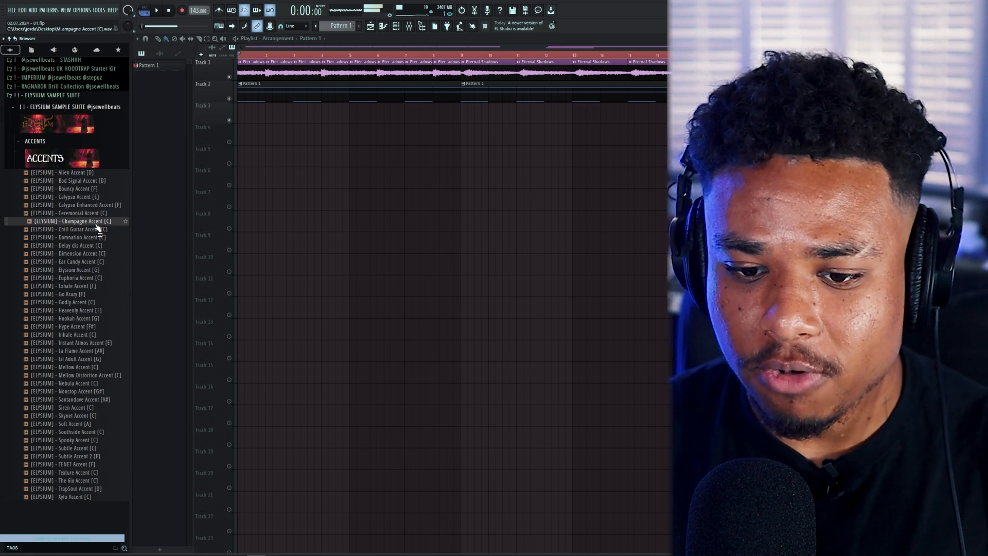
pyautogui.click(85, 351)
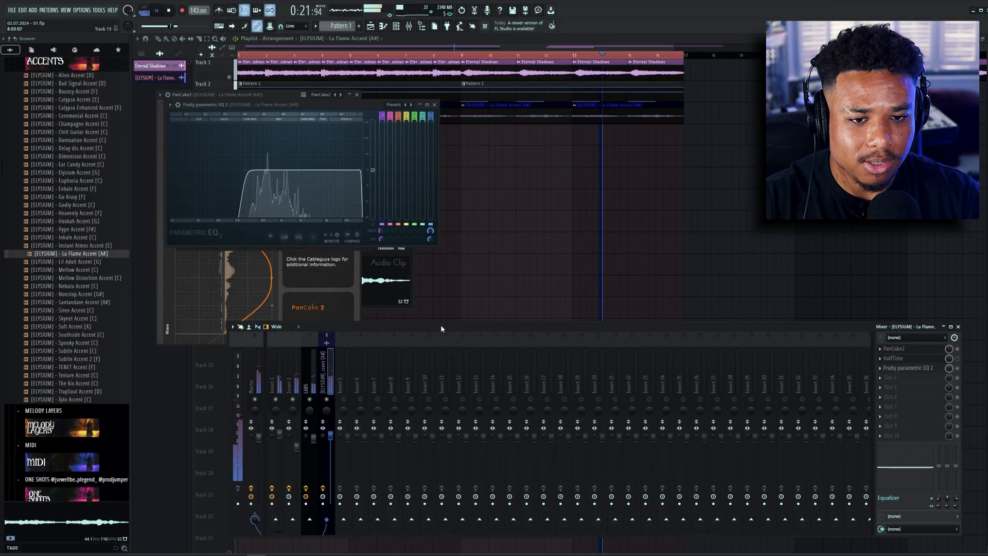
# Open HalfTime on the La Flame Accent mixer track and set its loop length to 1/2.
pyautogui.click(911, 359)
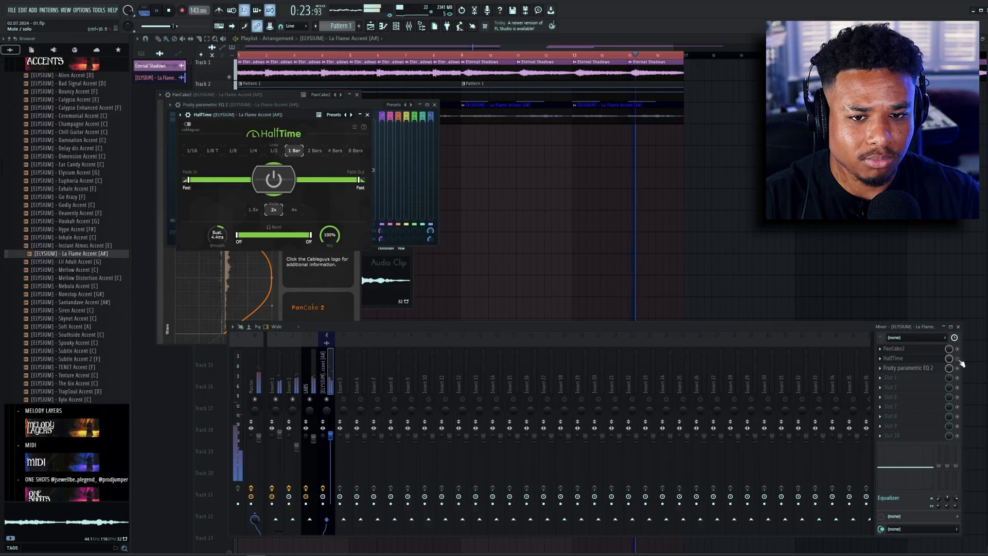
pyautogui.click(274, 150)
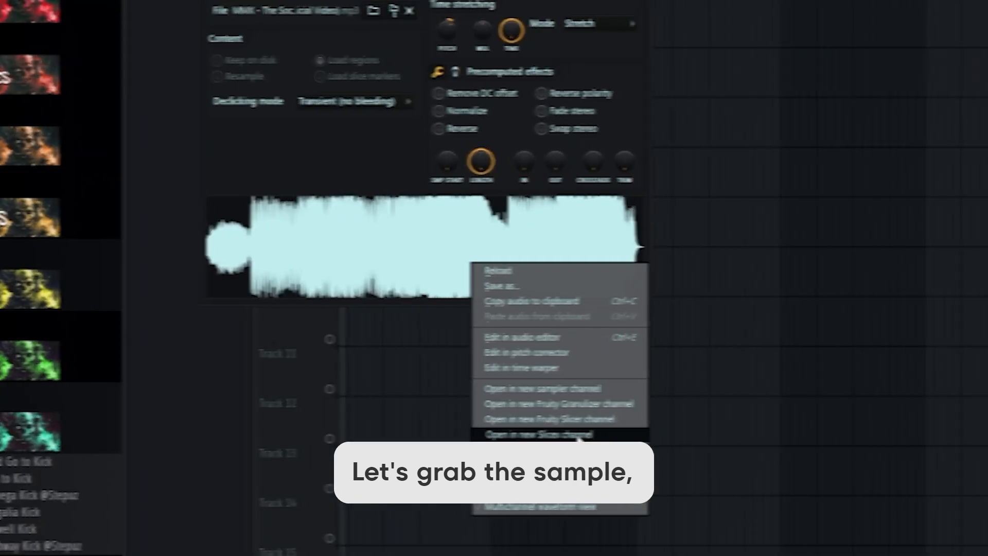
# Open the MMX - The Social Song sample in a new Slicex channel, apply medium grid-slicing, and move the fourth slice note lower.
pyautogui.click(551, 433)
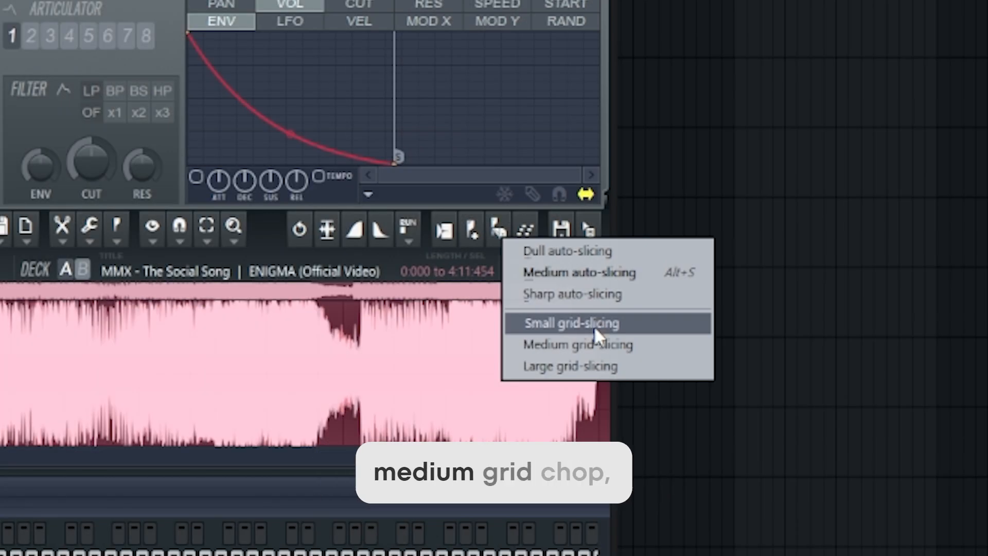
pyautogui.click(591, 343)
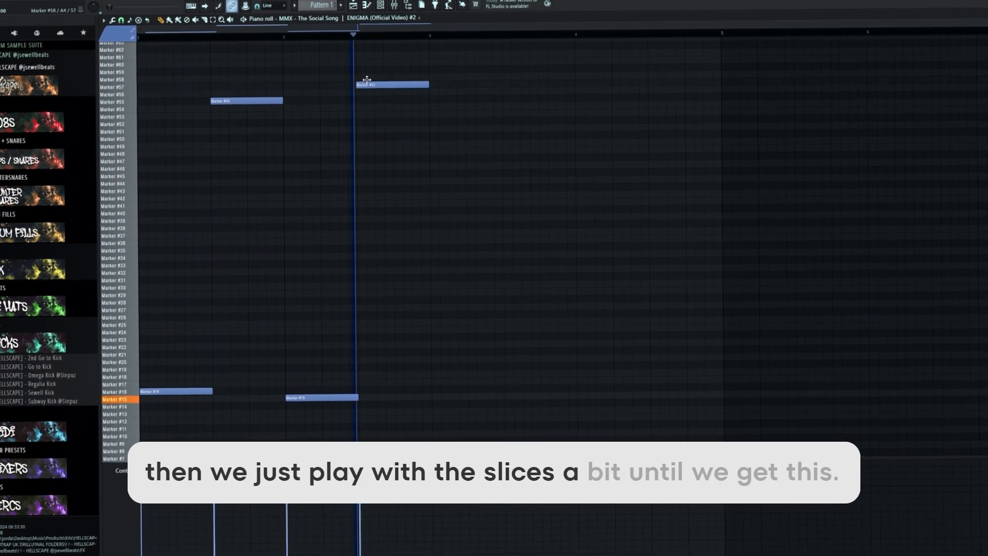
pyautogui.moveTo(367, 79); pyautogui.dragTo(373, 161)
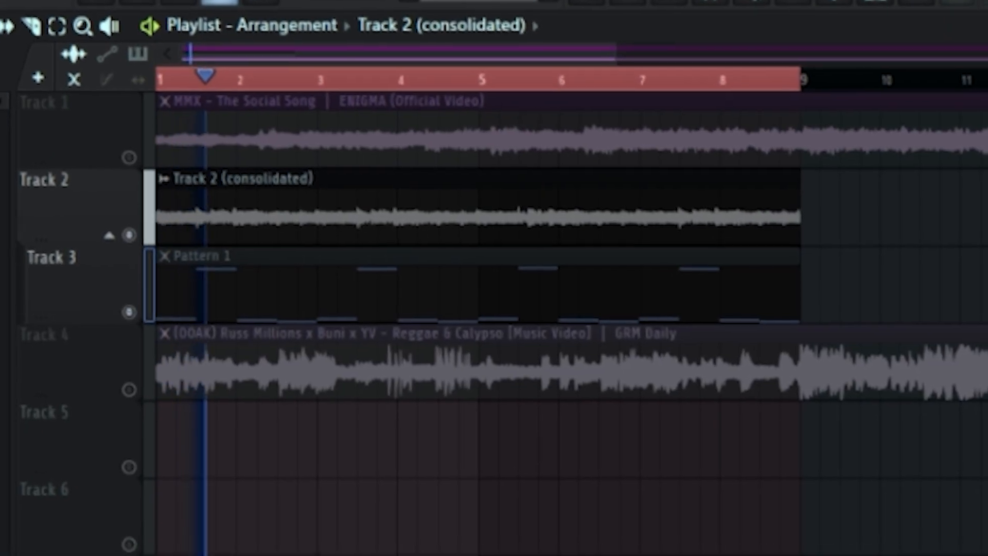
# Show all channels in the channel rack and examine the [HELLSCAPE] - good ol dior notes in the piano roll.
pyautogui.scroll(2, 232, 289)
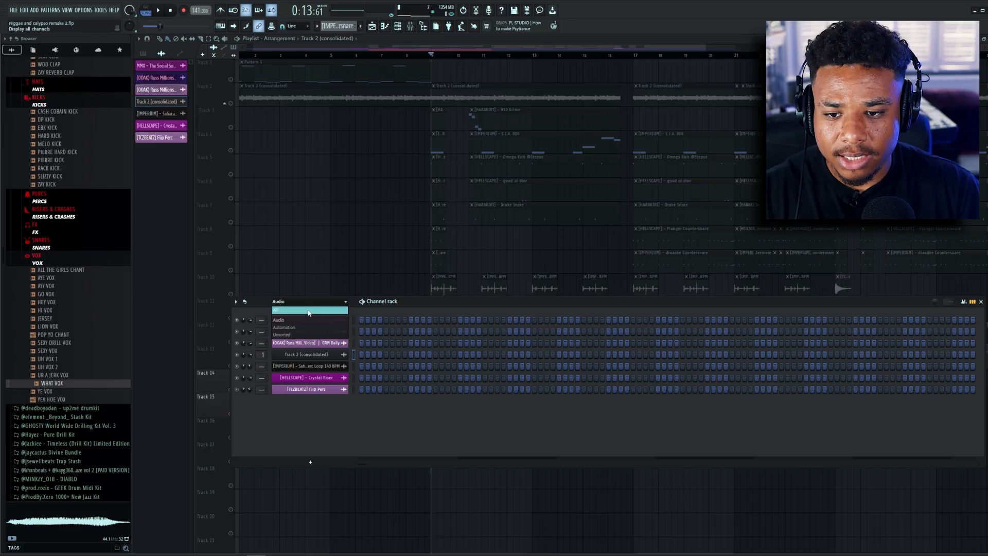
pyautogui.click(308, 311)
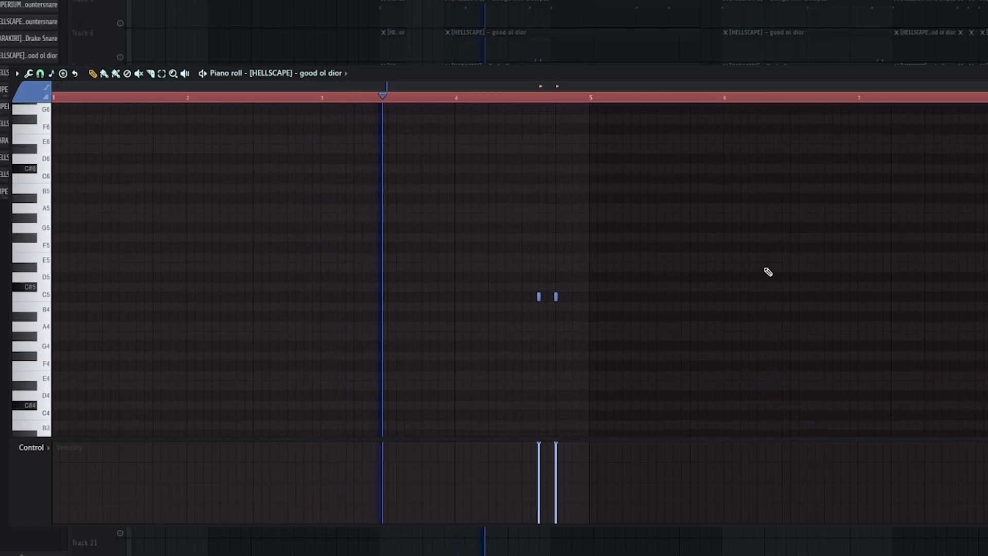
pyautogui.scroll(-2, 872, 283)
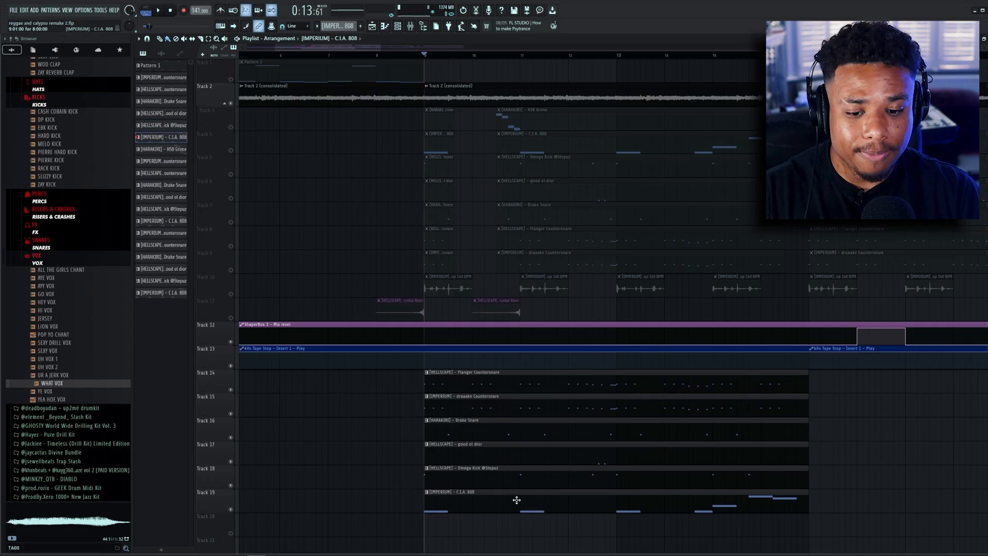
# Open the [IMPERIUM] - C.I.A. 808 pattern on Track 19 in the piano roll and examine its notes.
pyautogui.doubleClick(517, 500)
pyautogui.scroll(4, 440, 363)
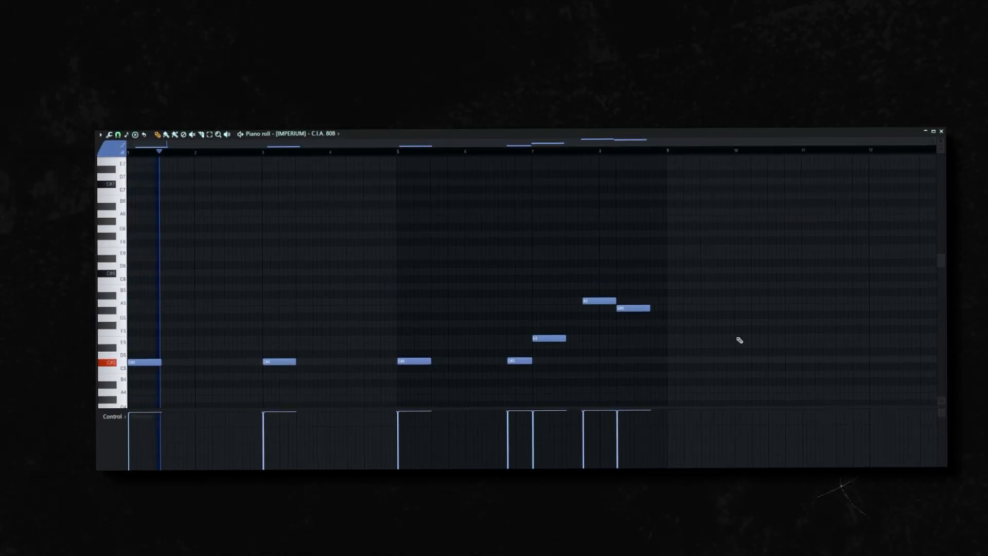
pyautogui.scroll(-3, 741, 341)
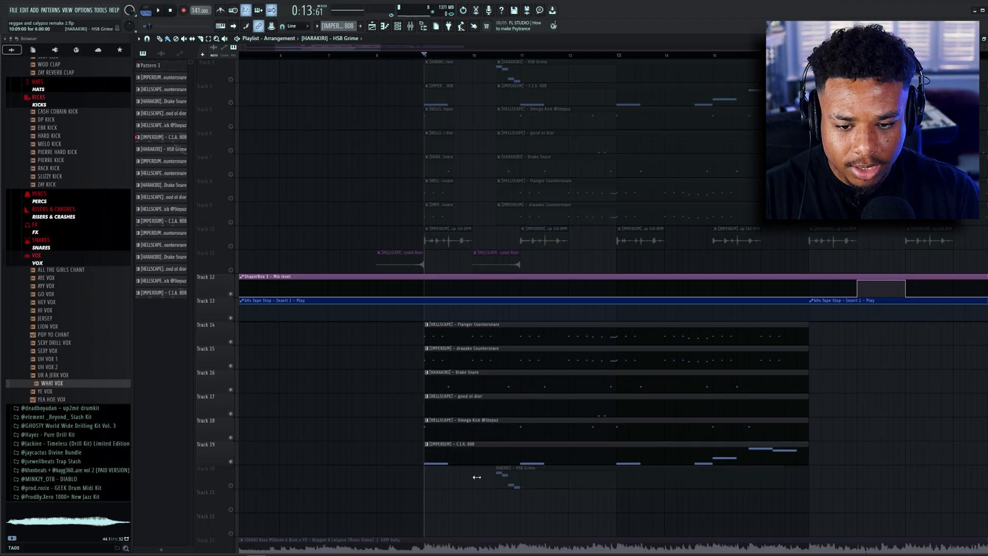
# Play the arrangement with the [HARAKIRI] - HSB Grime clip on Track 20 and open its notes in the piano roll.
pyautogui.scroll(2, 449, 480)
pyautogui.press('space')
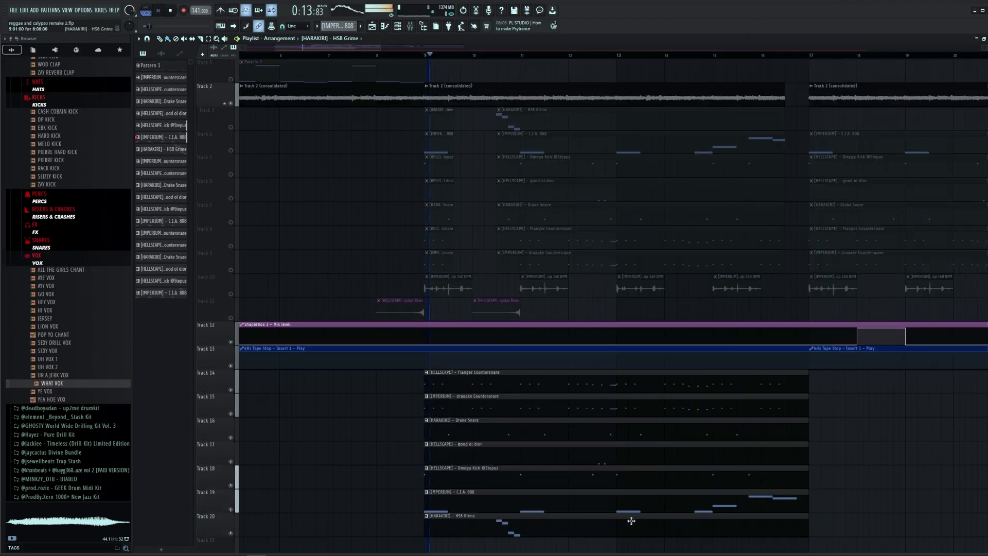
pyautogui.doubleClick(579, 525)
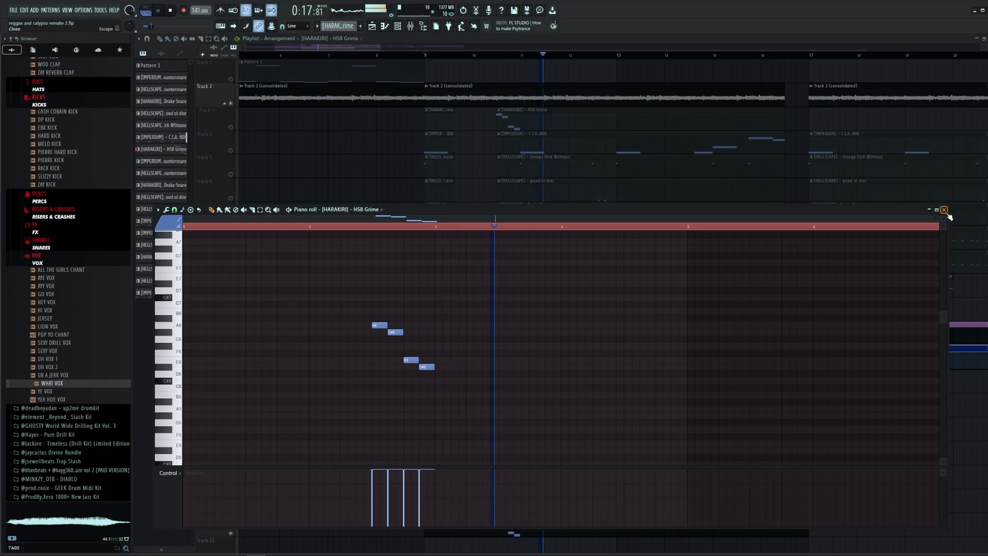
# Close the notes view, isolate the perc loop track, and examine the audio clip settings of [IMPERIUM] - Sahara Perc Loop 140 BPM.
pyautogui.click(944, 210)
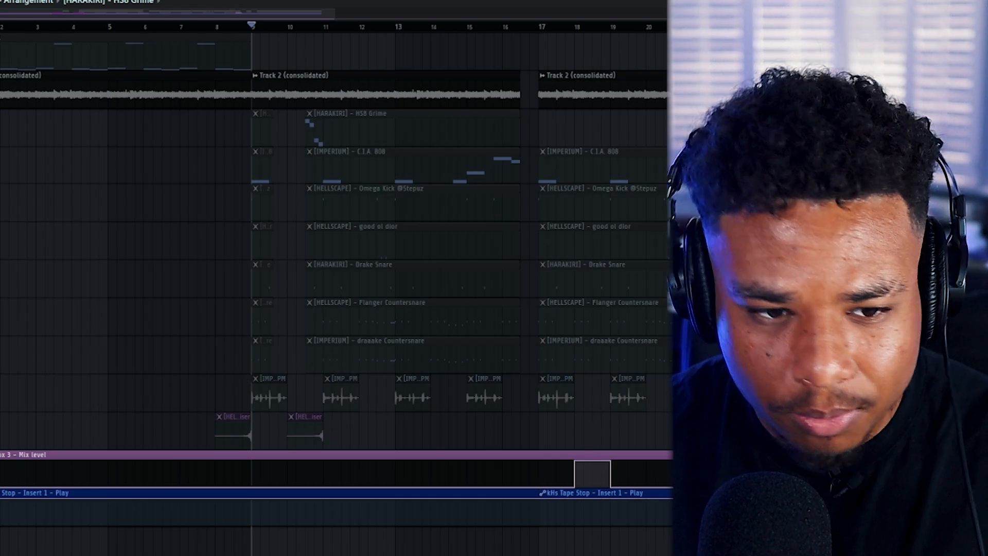
pyautogui.rightClick(1, 394)
pyautogui.scroll(3, 265, 399)
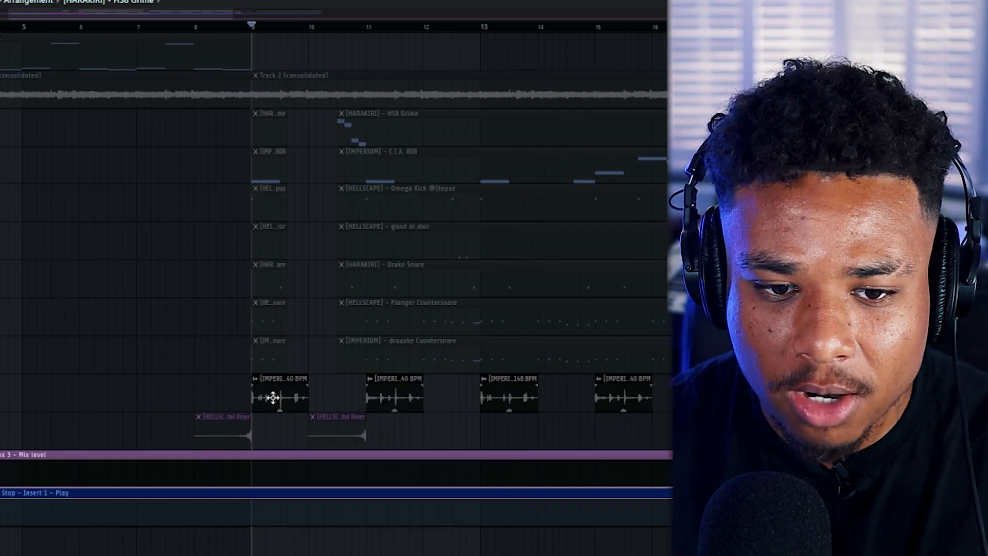
pyautogui.doubleClick(273, 400)
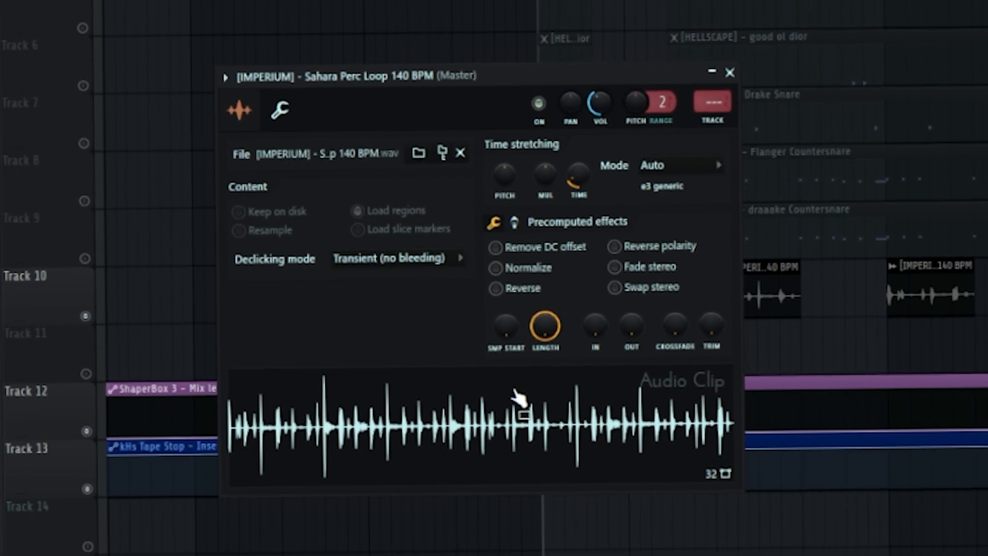
pyautogui.click(718, 68)
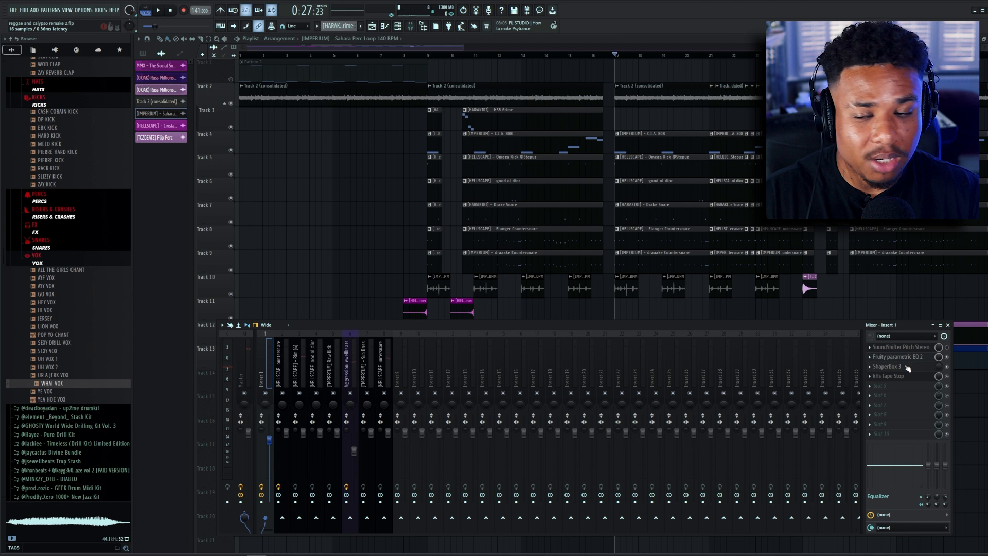
# Examine ShaperBox 3 on mixer Insert 1, then play through the arrangement with the ShaperBox 3 mix level and kHs Tape Stop automation.
pyautogui.click(907, 366)
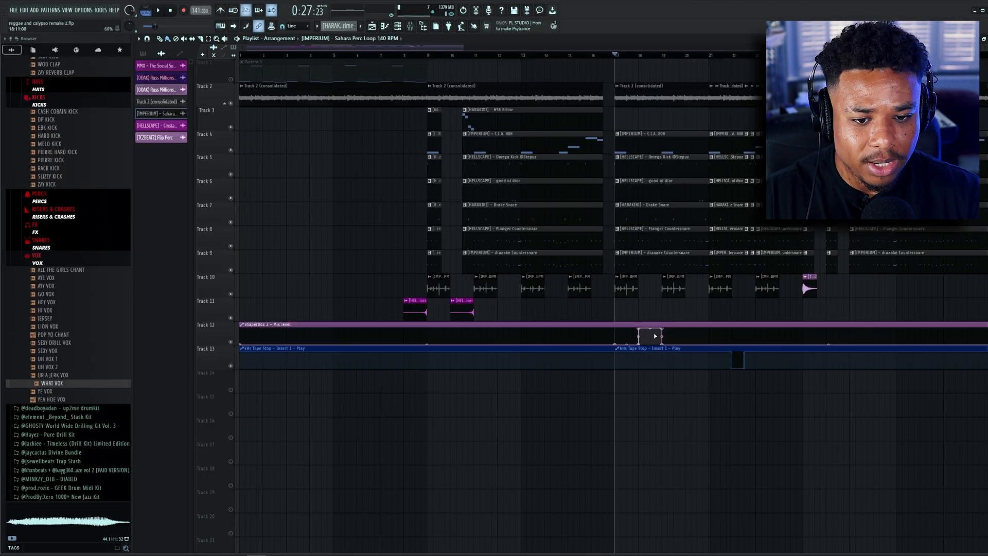
pyautogui.click(873, 363)
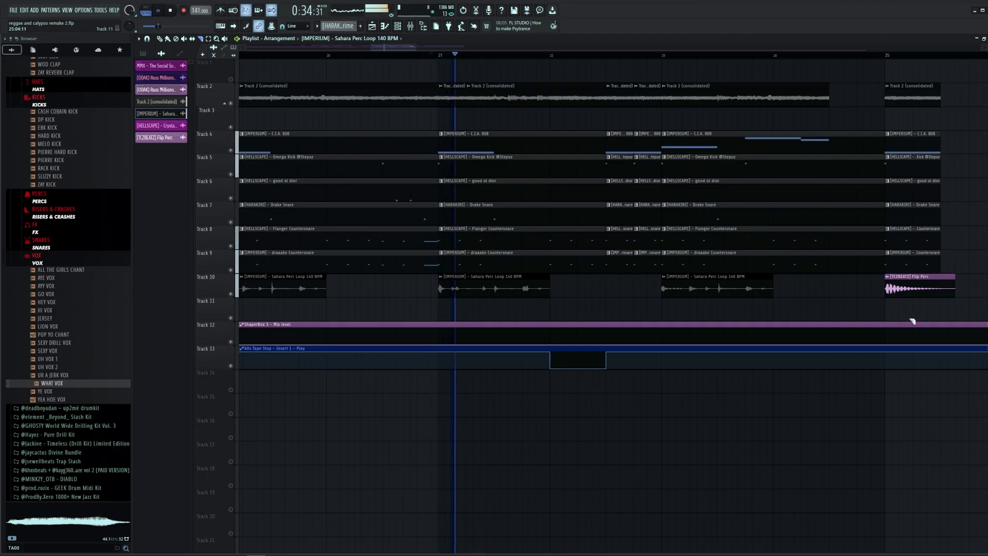
pyautogui.scroll(-4, 800, 286)
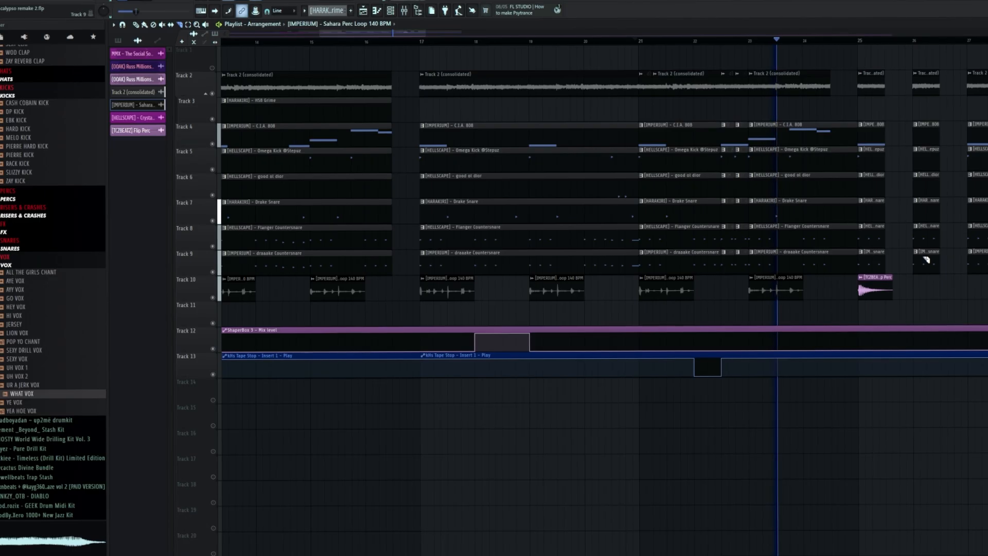
pyautogui.scroll(-4, 863, 256)
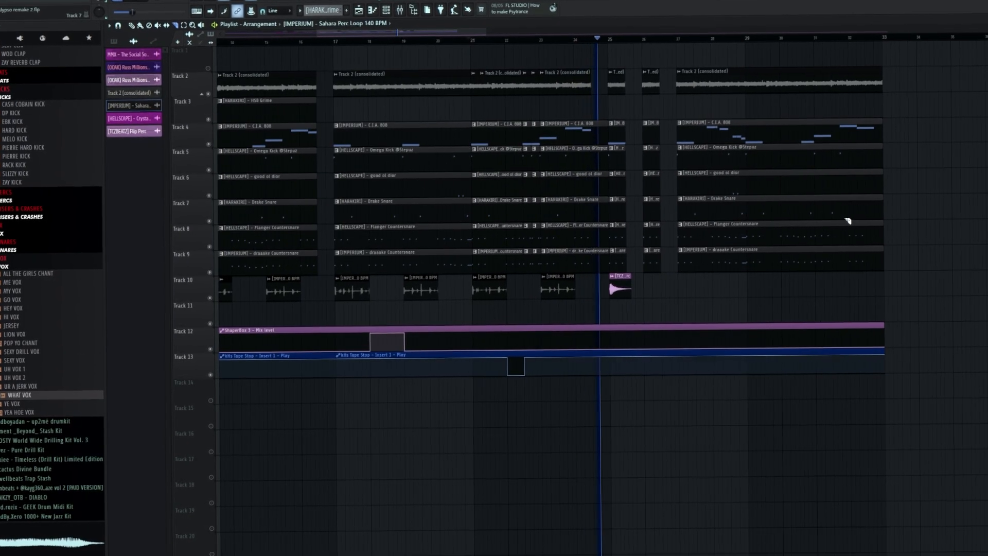
pyautogui.scroll(-3, 816, 214)
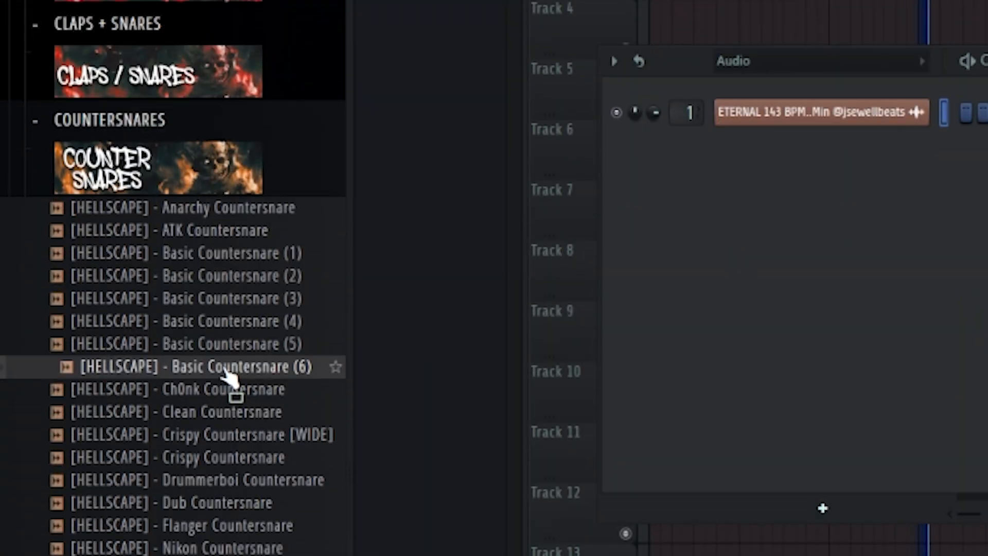
# Build a repeating three-hit pattern with the [HELLSCAPE] - Basic Countersnare (6) sample and lower its mixer volume.
pyautogui.moveTo(229, 380); pyautogui.dragTo(953, 317)
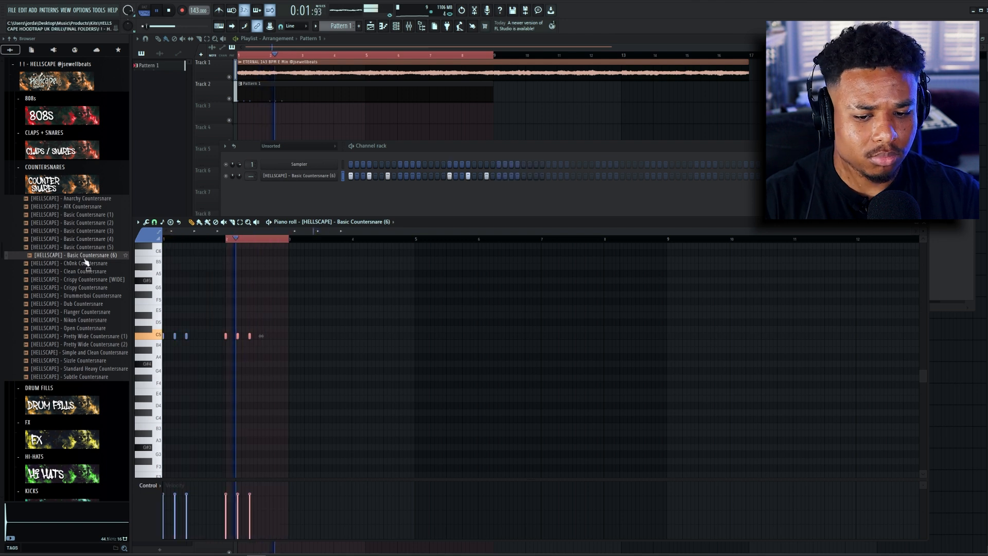
pyautogui.hotkey('ctrl', 'd')
pyautogui.click(220, 336)
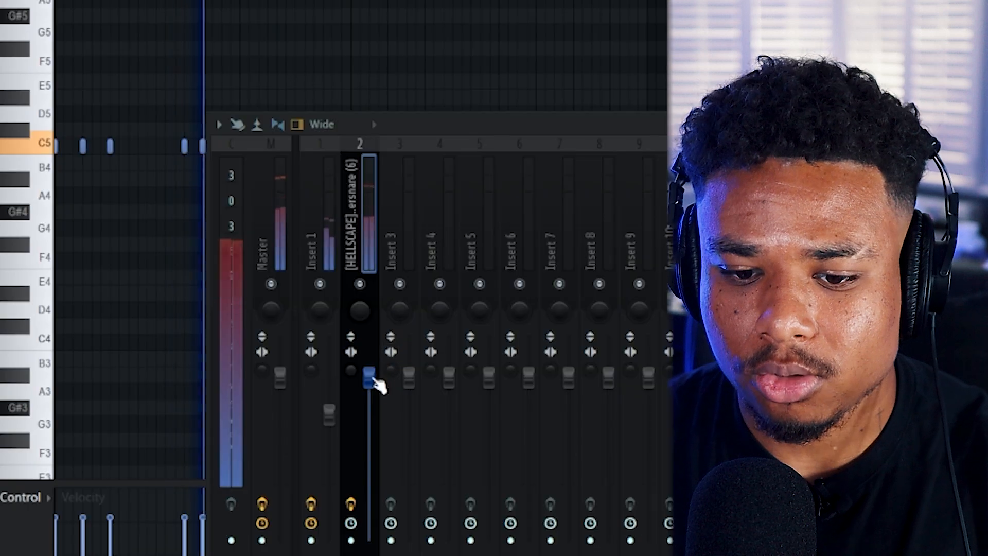
pyautogui.moveTo(297, 435); pyautogui.dragTo(299, 448)
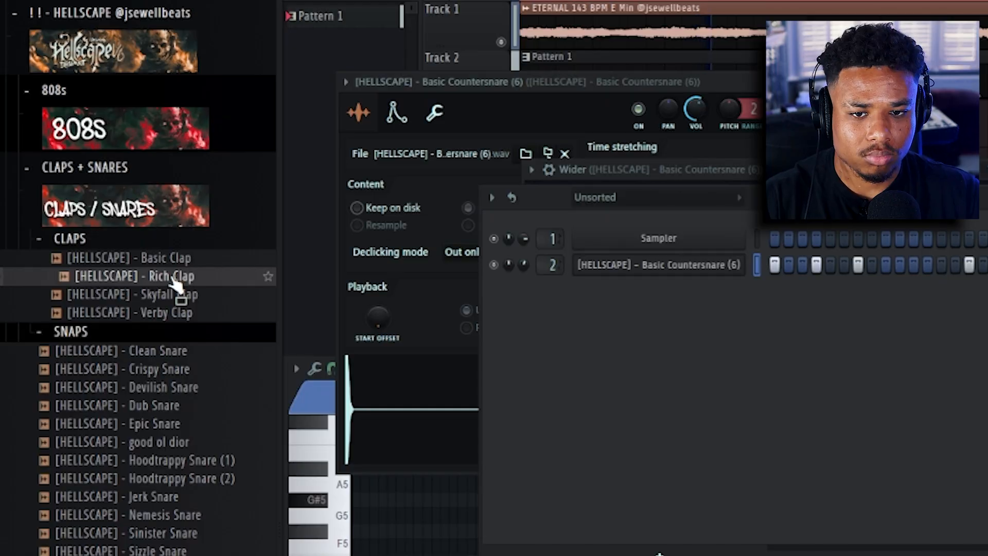
# Add [HELLSCAPE] - Rich Clap to the channel rack and repeat its two-hit, two-bar pattern across eight bars in the piano roll.
pyautogui.moveTo(177, 283); pyautogui.dragTo(846, 333)
pyautogui.moveTo(553, 273); pyautogui.dragTo(624, 298)
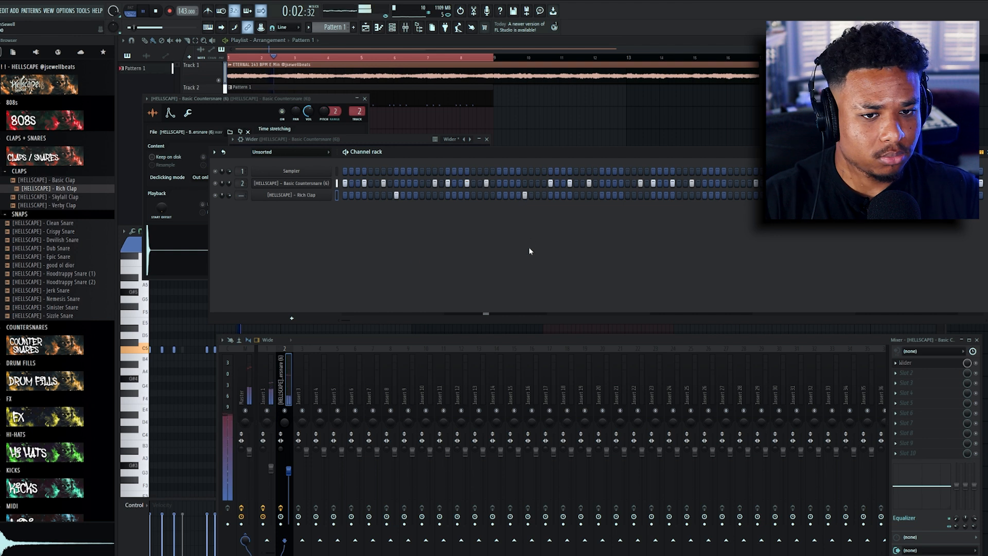
pyautogui.rightClick(307, 201)
pyautogui.click(361, 195)
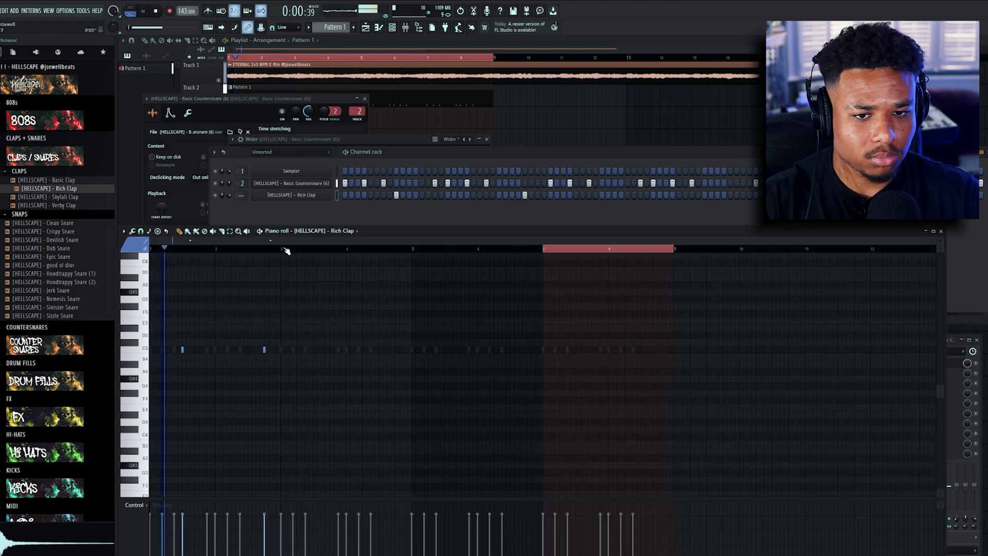
pyautogui.hotkey('ctrl', 'a')
pyautogui.hotkey('ctrl', 'b')
pyautogui.hotkey('ctrl', 'b')
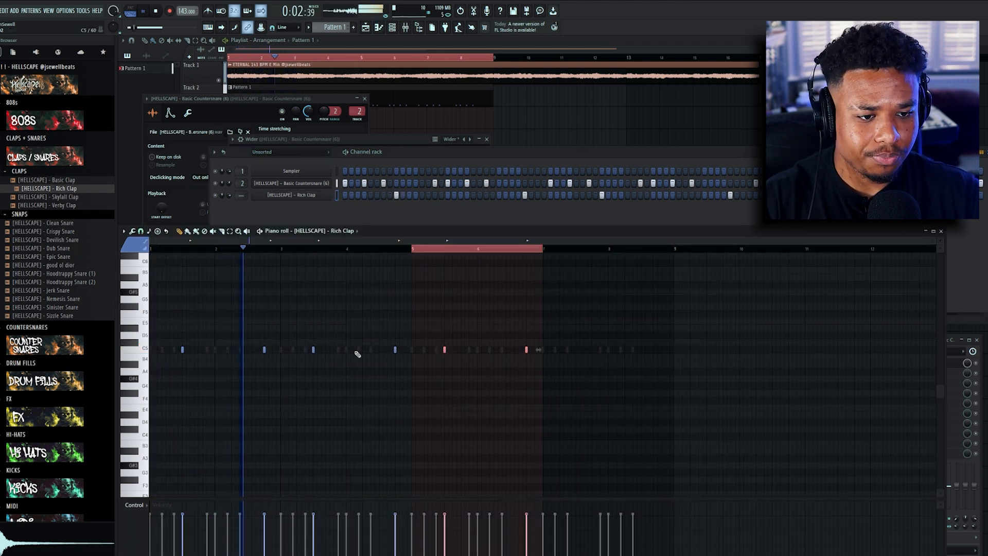
pyautogui.hotkey('ctrl', 'b')
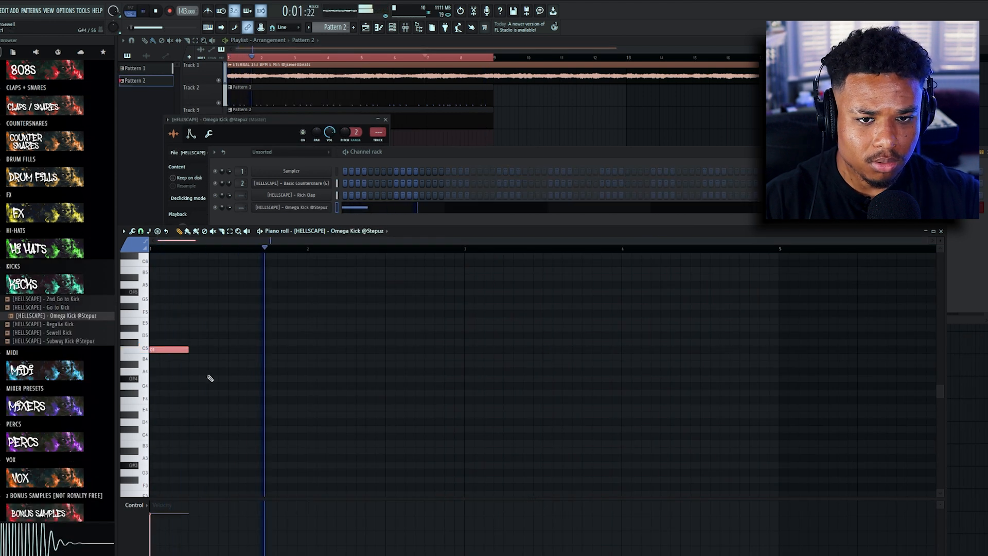
pyautogui.click(418, 352)
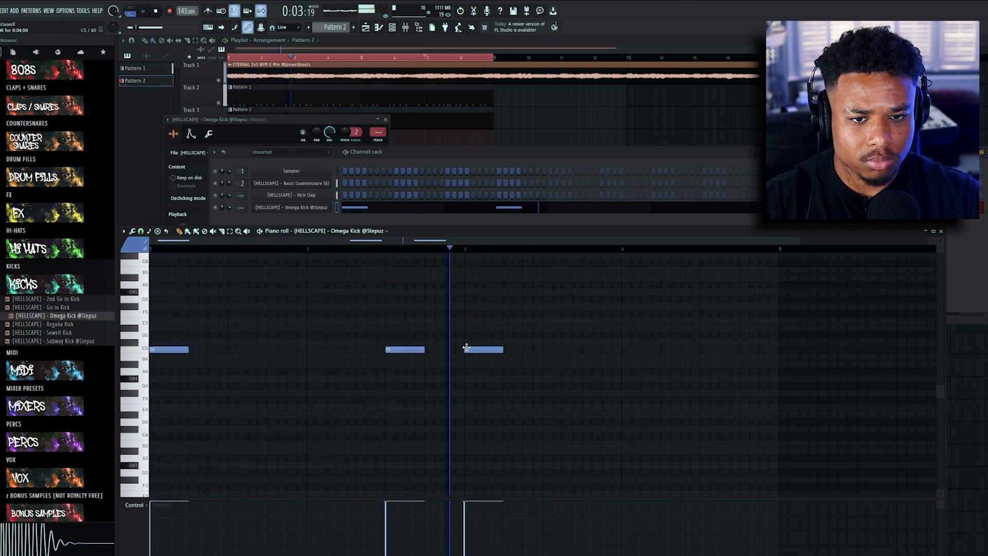
pyautogui.keyDown('ctrl'); pyautogui.scroll(-2, 402, 370); pyautogui.keyUp('ctrl')
pyautogui.hotkey('ctrl', 'a')
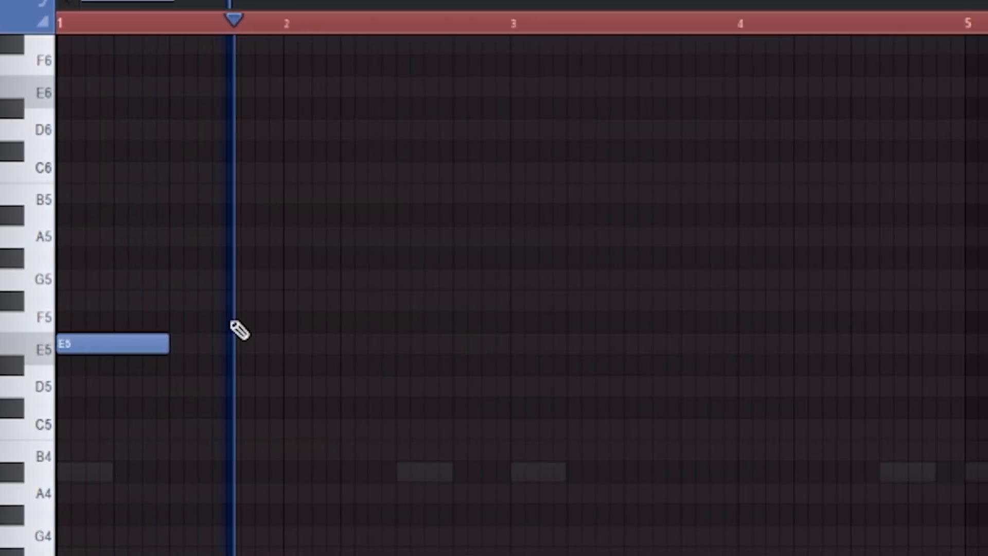
# Place an E5 808 note at the start of bar 3 and duplicate the selected four-bar section.
pyautogui.click(492, 344)
pyautogui.moveTo(540, 344); pyautogui.dragTo(526, 344)
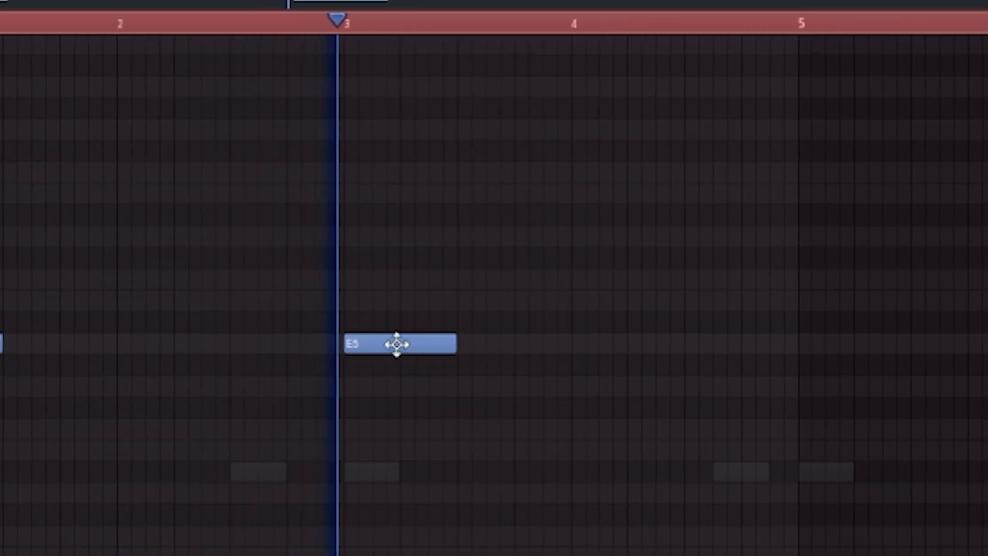
pyautogui.moveTo(764, 23); pyautogui.dragTo(1, 23)
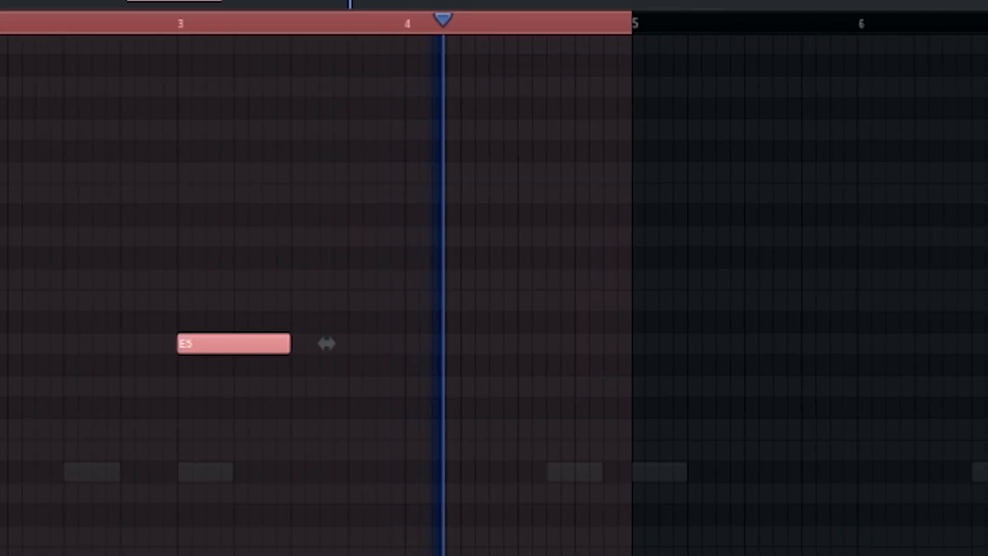
pyautogui.hotkey('ctrl', 'b')
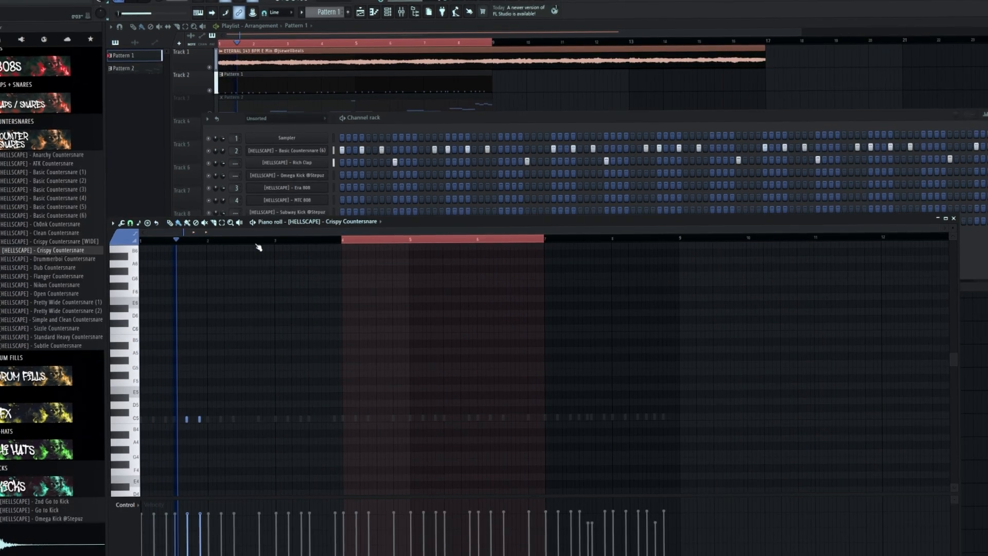
# Select the first section of [HELLSCAPE] - Crispy Countersnare notes in the piano roll and duplicate it along the pattern.
pyautogui.keyDown('ctrl'); pyautogui.click(257, 244); pyautogui.keyUp('ctrl')
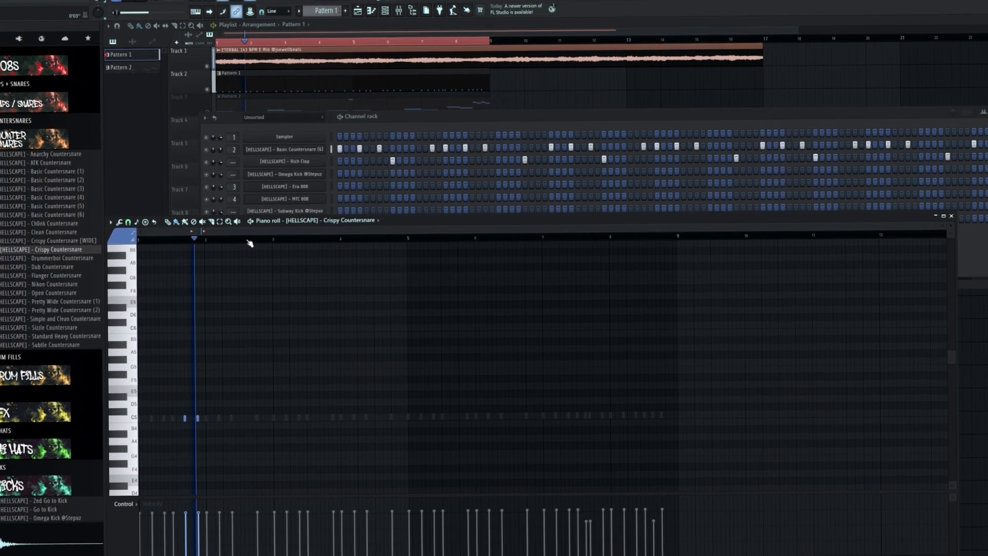
pyautogui.scroll(3, 191, 291)
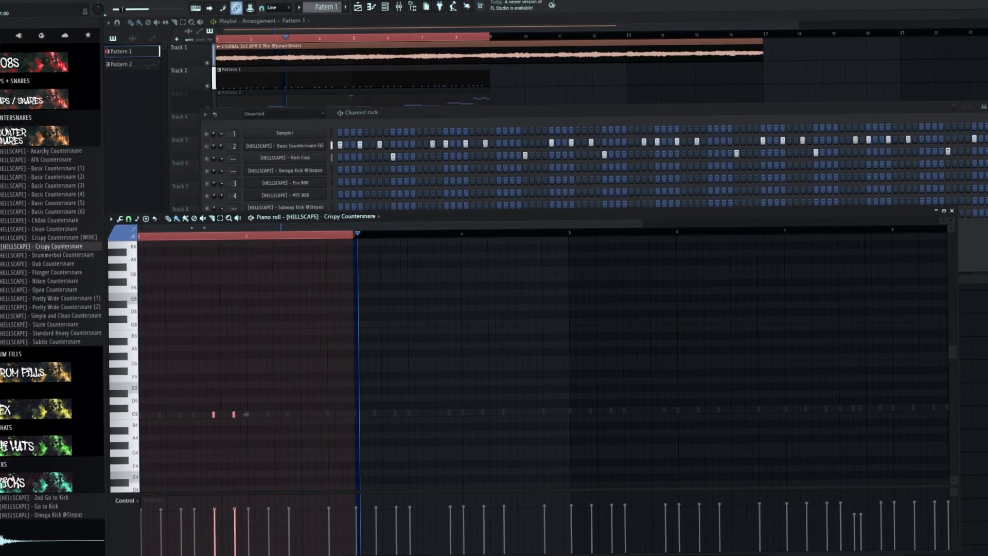
pyautogui.moveTo(172, 238); pyautogui.dragTo(546, 235)
pyautogui.hotkey('ctrl', 'b')
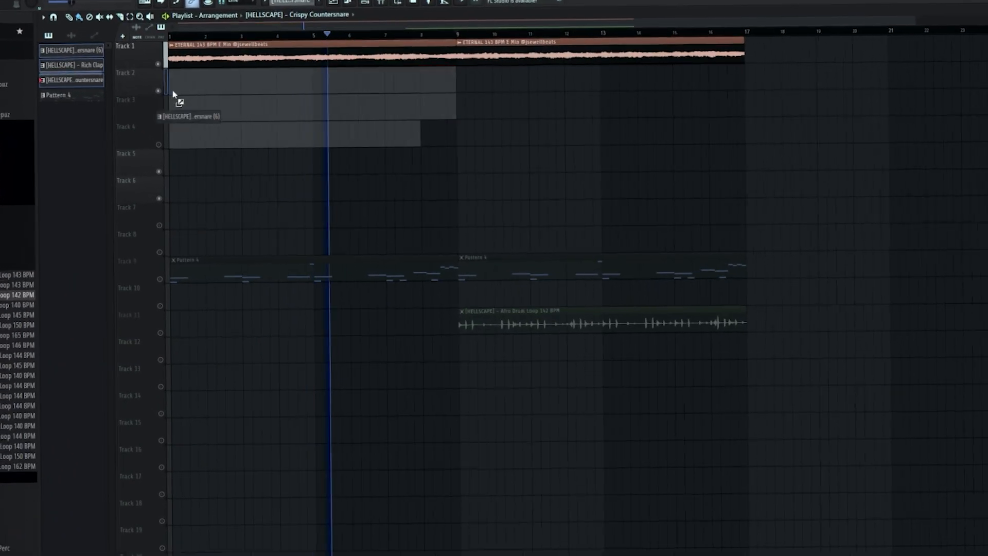
# Place the Basic Countersnare (6), Rich Clap and Crispy Countersnare patterns on playlist Tracks 2 to 4.
pyautogui.moveTo(172, 89); pyautogui.dragTo(456, 298)
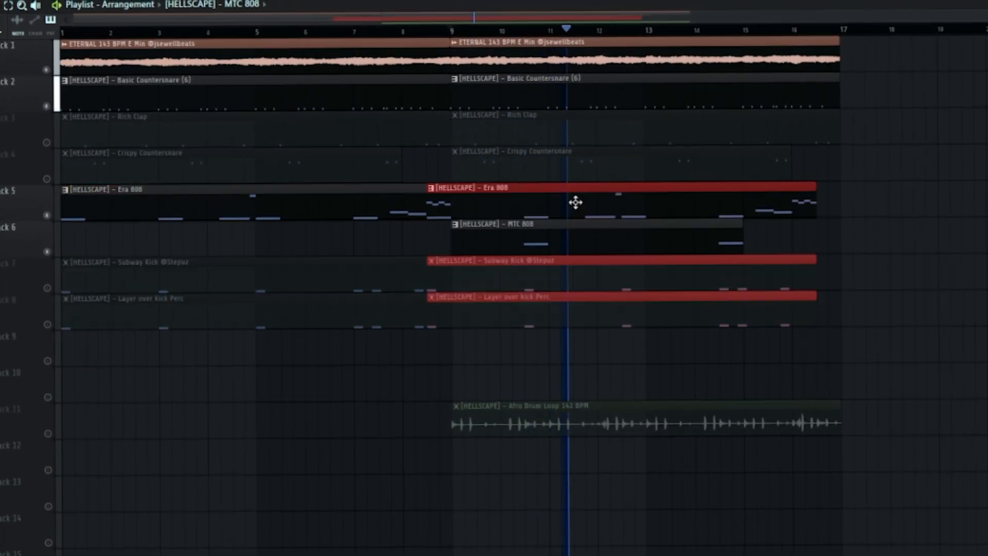